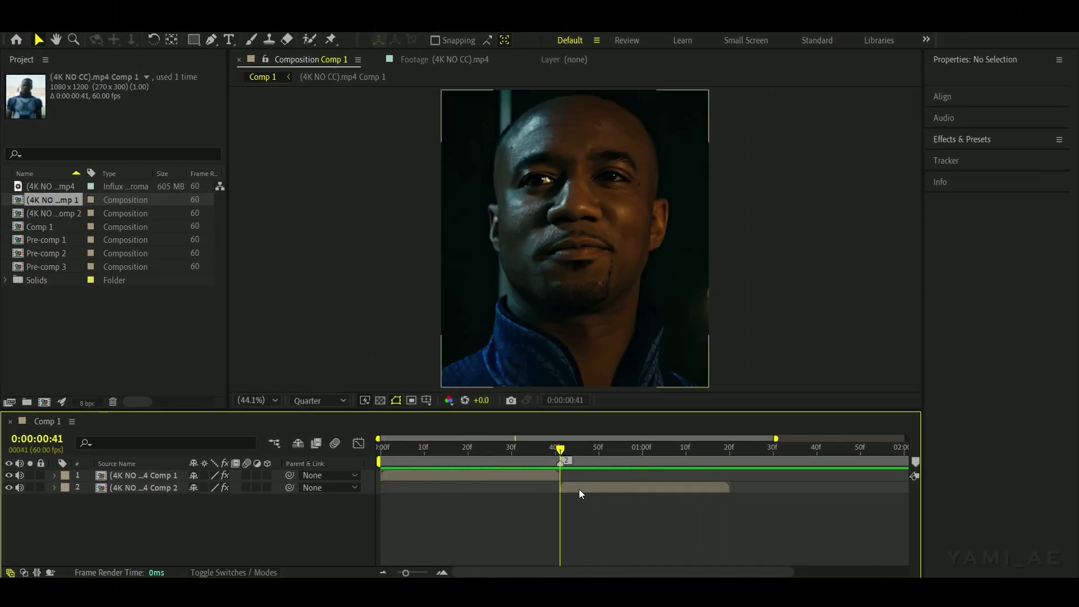
- Pre-compose both video layers into one composition, moving all attributes and matching its duration to the layers' time span
left_click(579, 489)
left_click(545, 474, "shift")
right_click(546, 474)
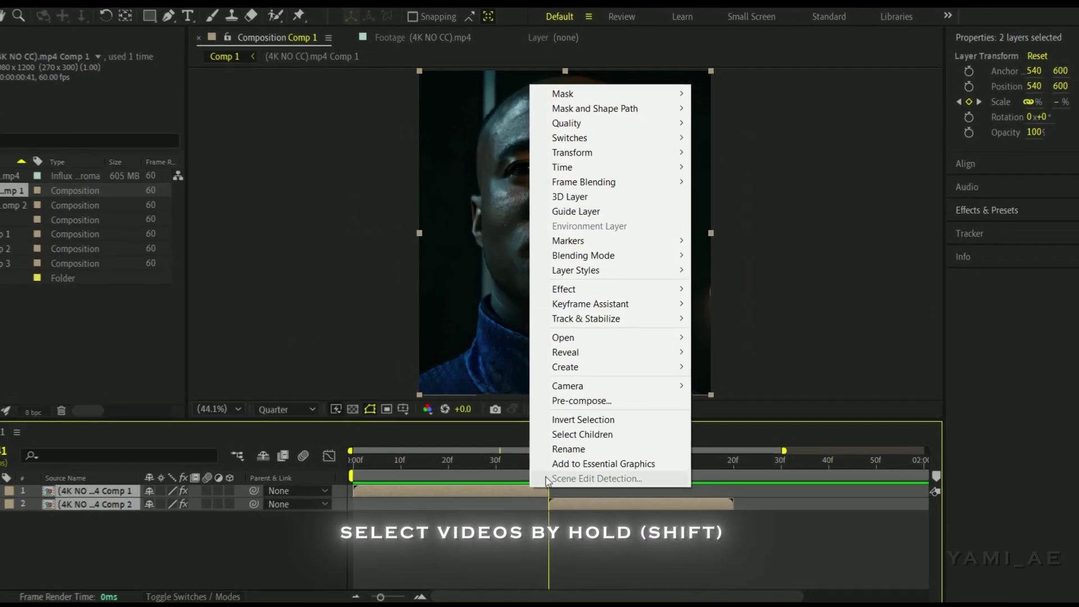
left_click(590, 393)
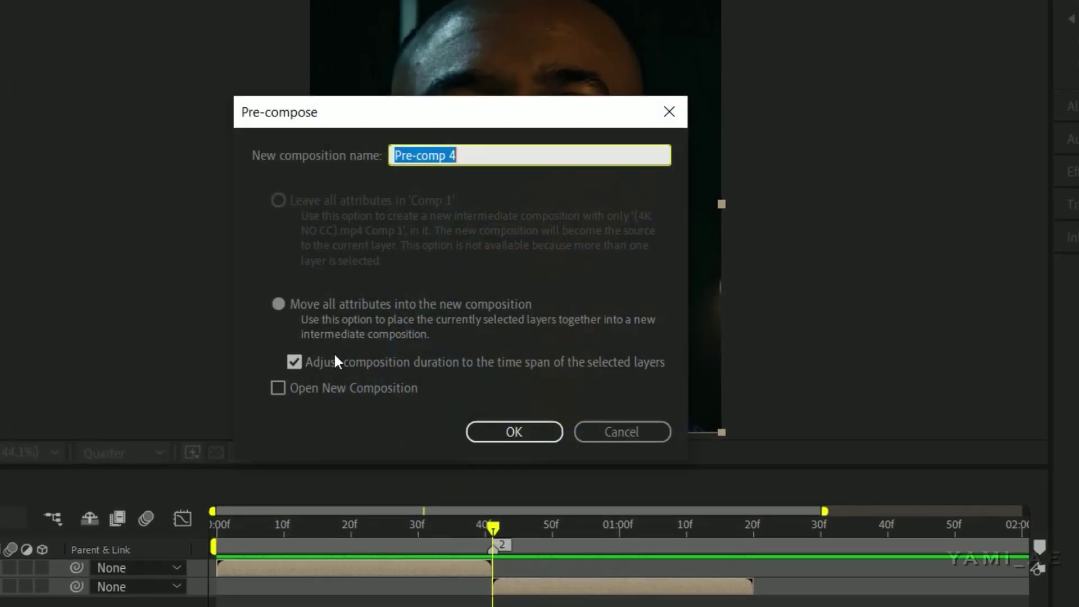
left_click(278, 305)
left_click(485, 424)
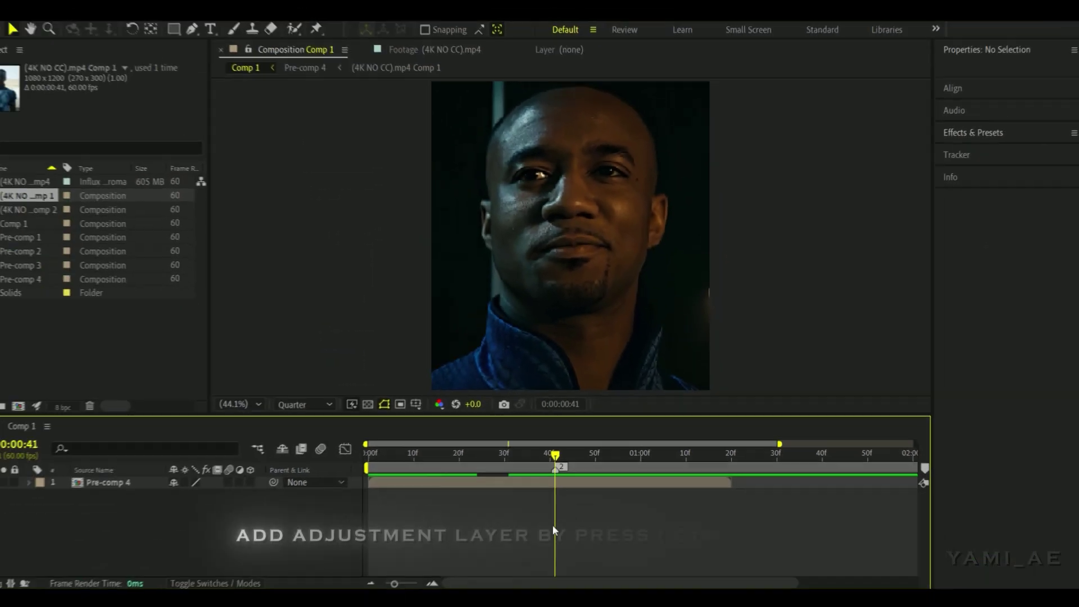
- Add an adjustment layer above the pre-comp and cut off everything after the clip change at frame 41
key("ctrl+alt+y")
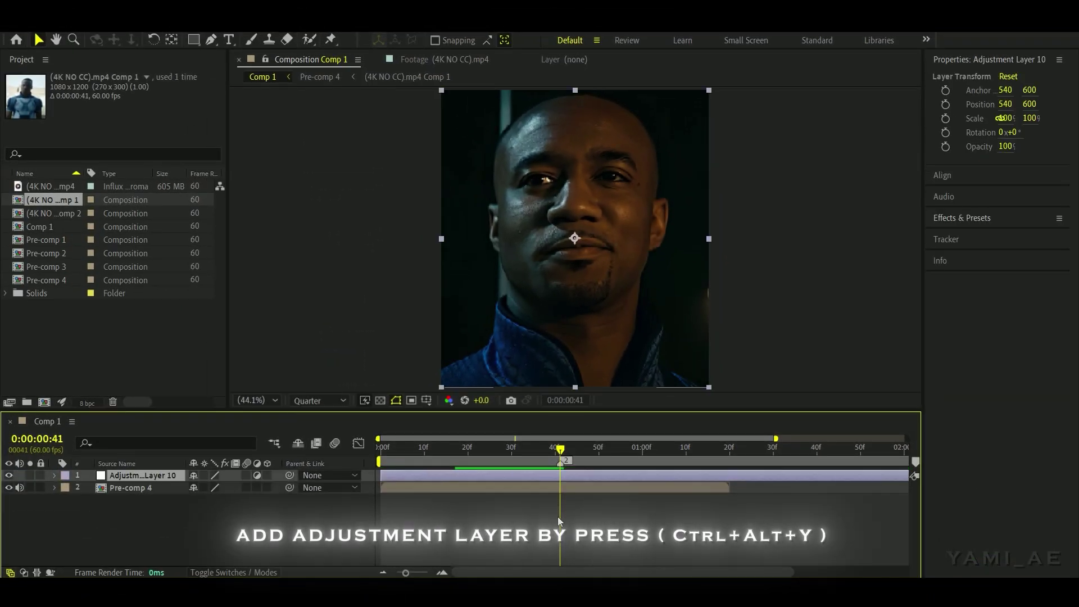
key("ctrl+shift+d")
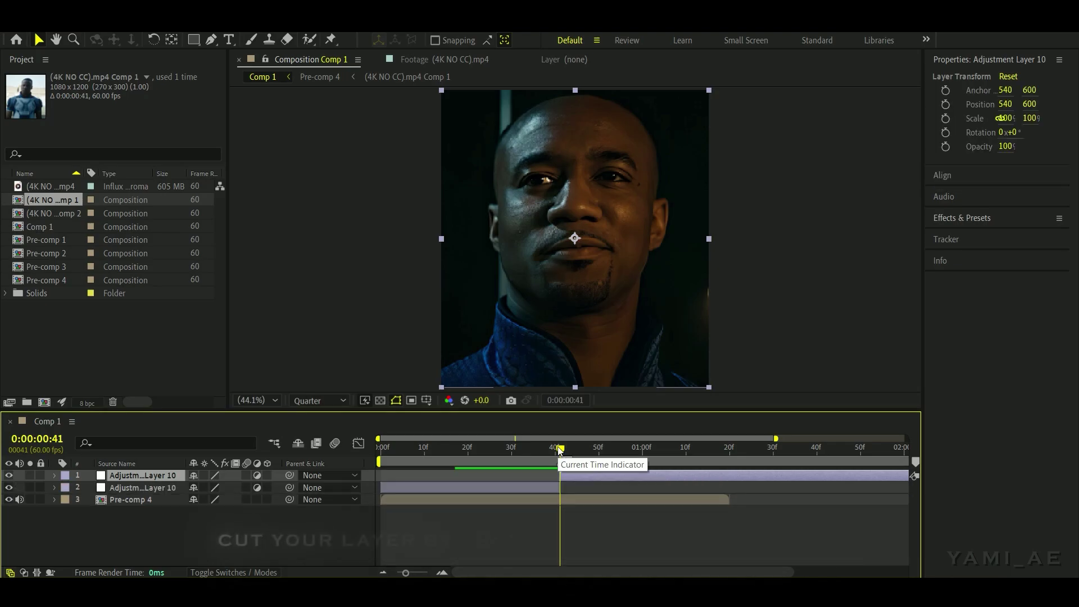
key("Delete")
- Split the adjustment layer at frame 19 and delete the part before it
left_click_drag(553, 456, 465, 465)
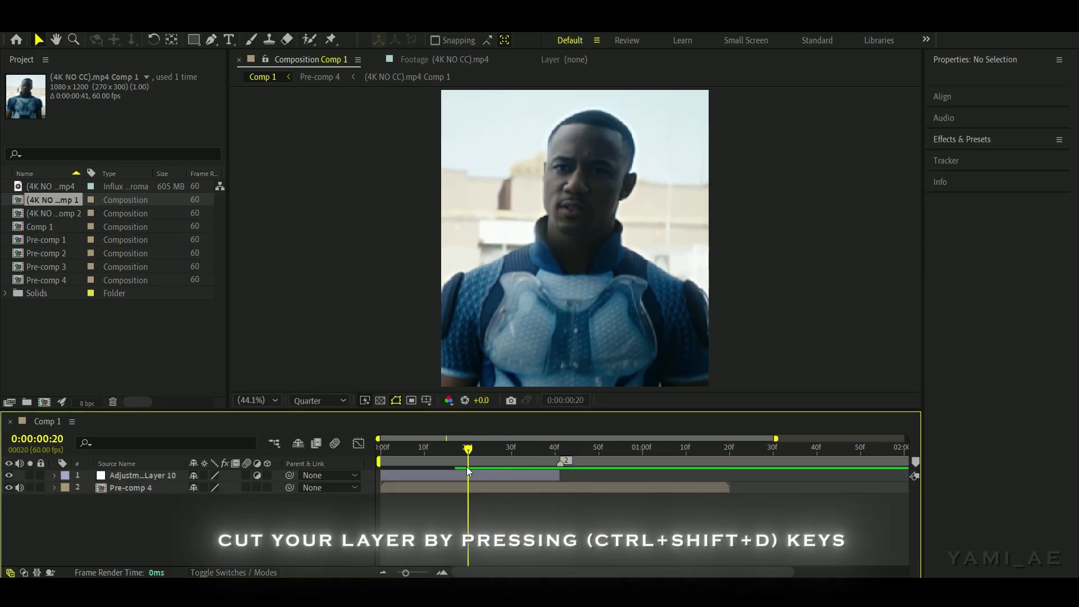
left_click(472, 473)
key("ctrl+shift+d")
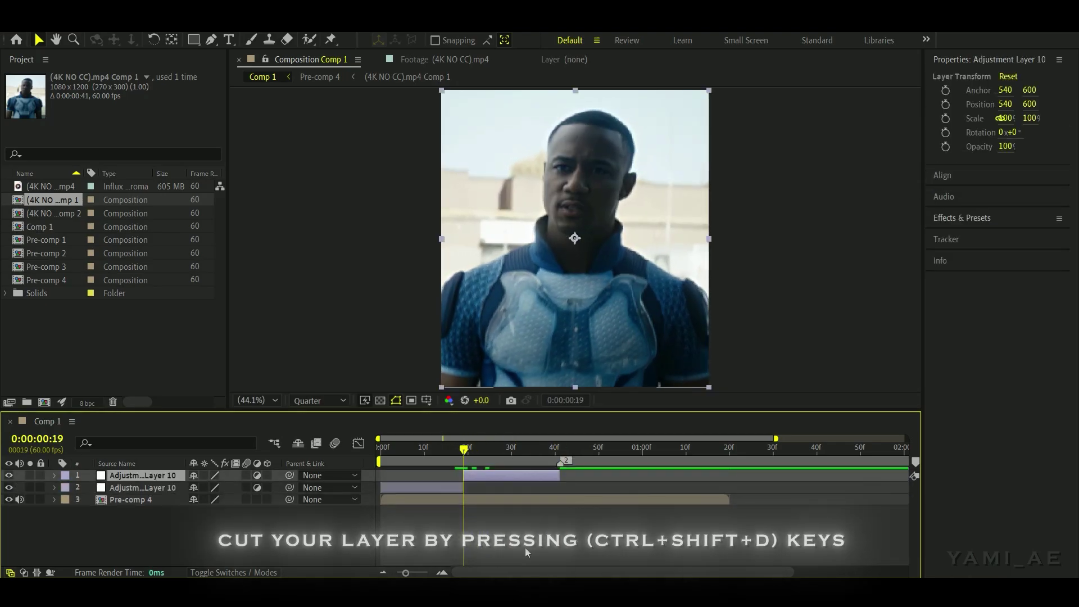
left_click(443, 487)
key("Delete")
- Find the omino diffusion effect and apply it to the trimmed adjustment layer
left_click(962, 139)
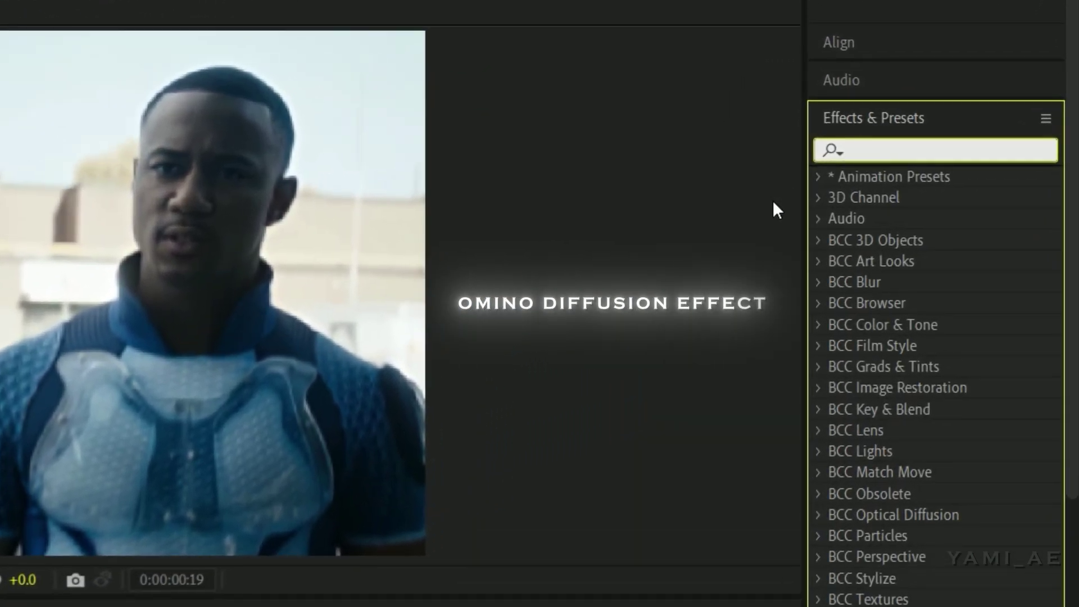
type("omi")
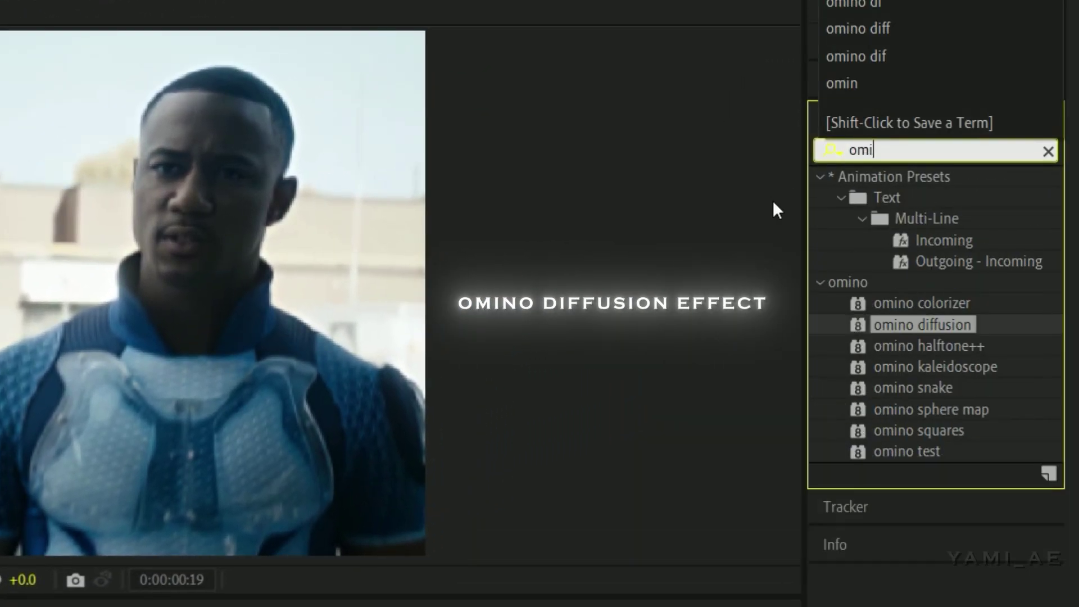
type("no dif")
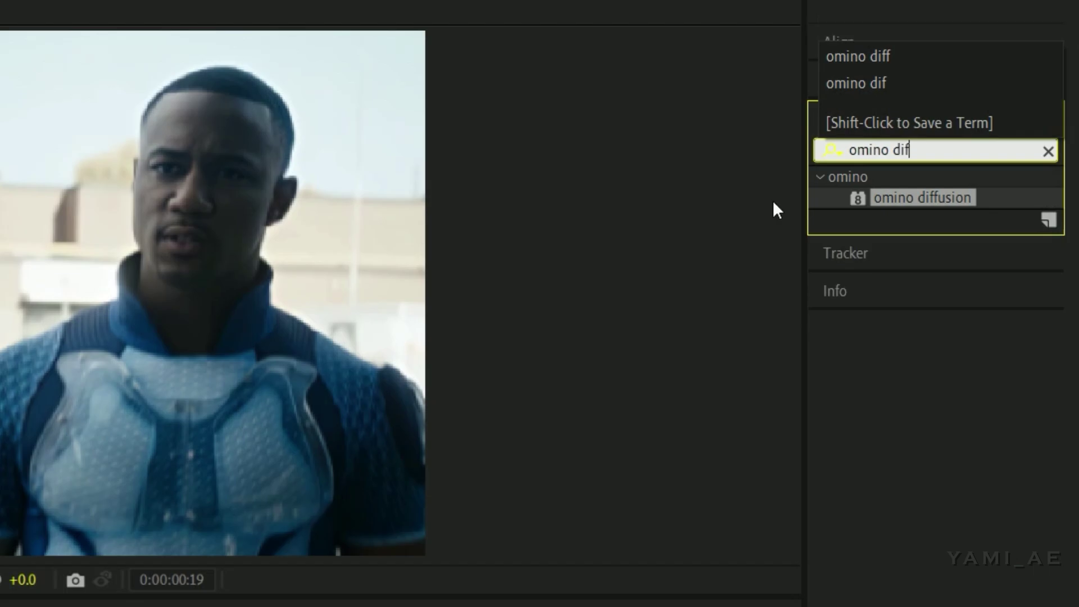
left_click_drag(940, 199, 501, 473)
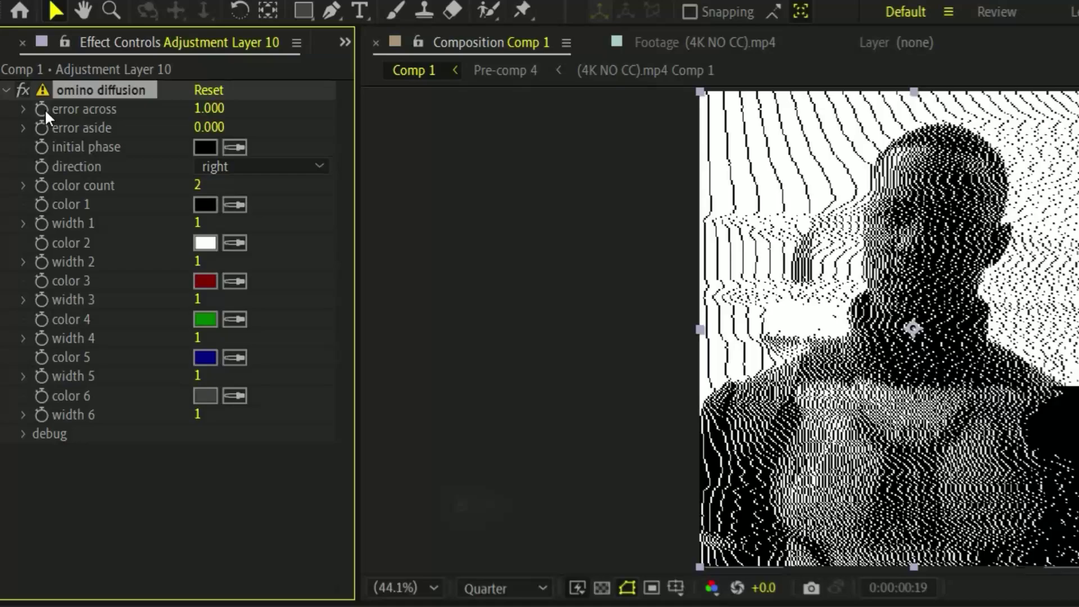
- Keyframe error across from 1.000 at frame 19 to 1.250 at frame 41
left_click(45, 111)
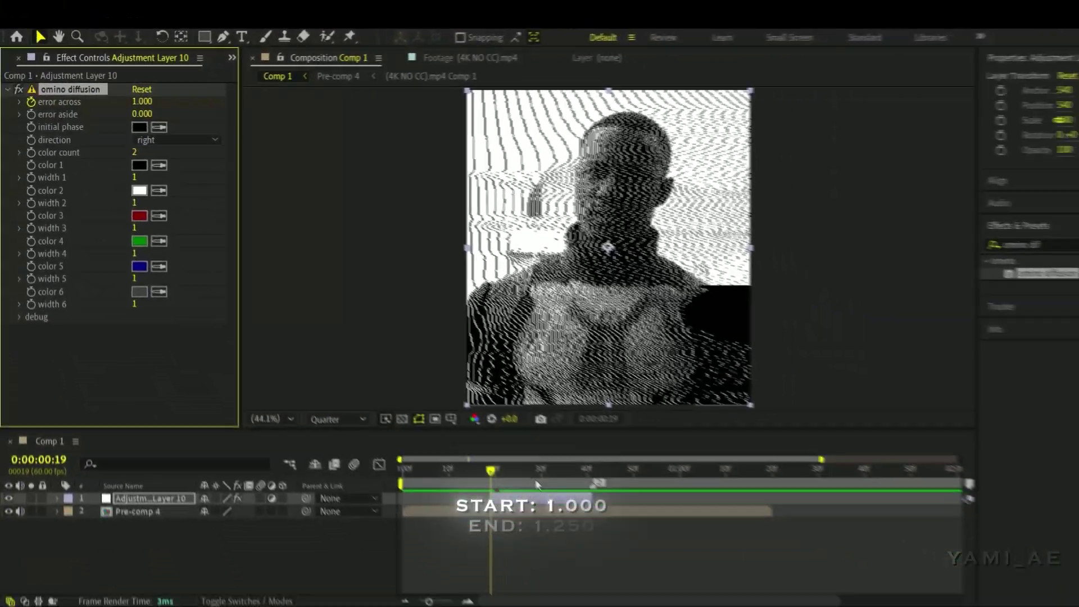
left_click_drag(491, 470, 560, 492)
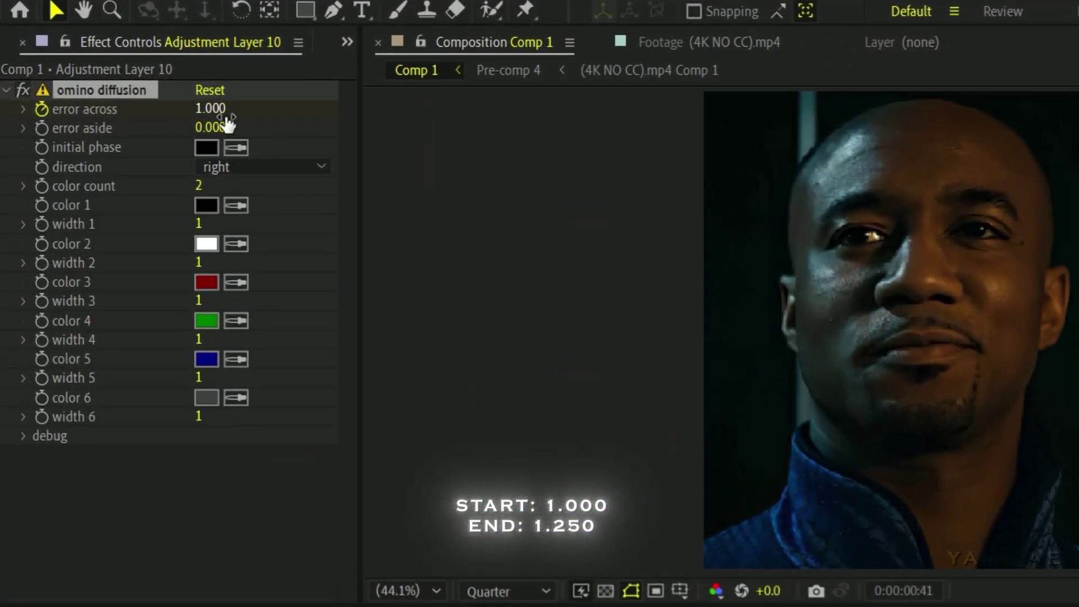
left_click(135, 101)
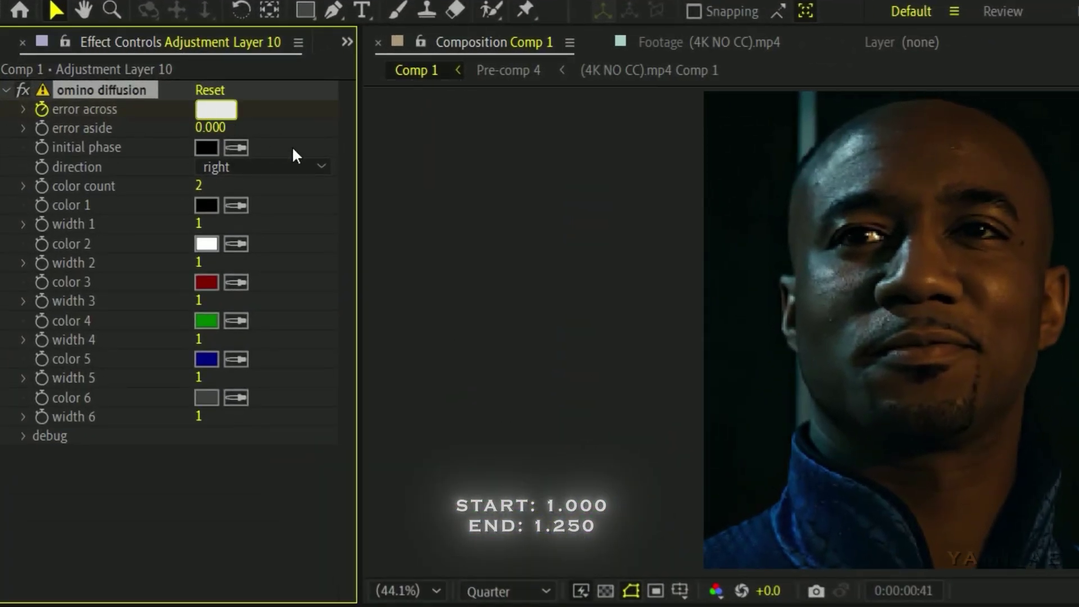
type("0.")
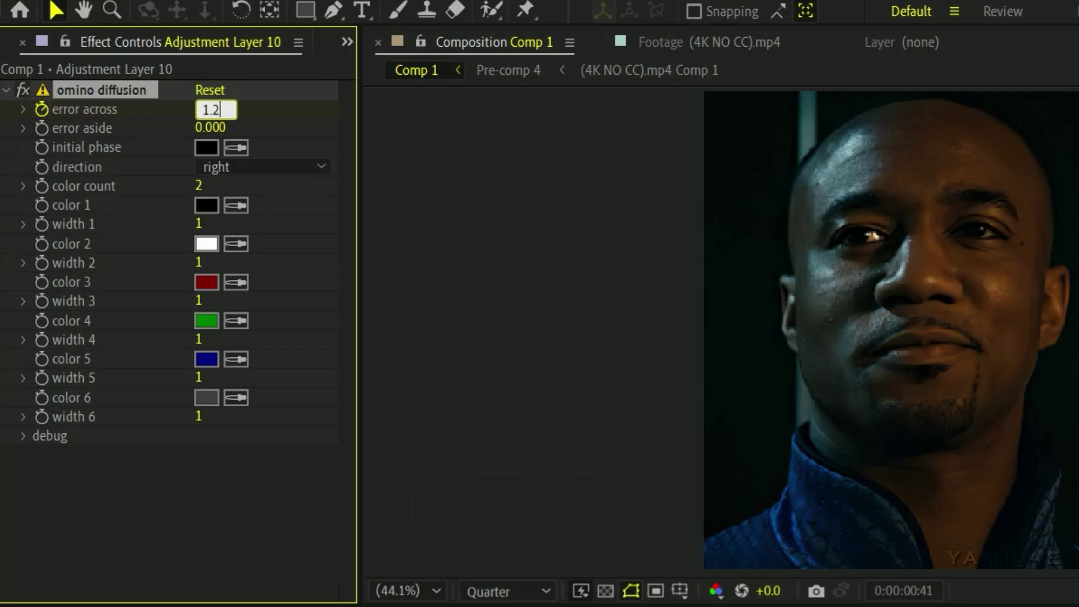
type("50")
key("Return")
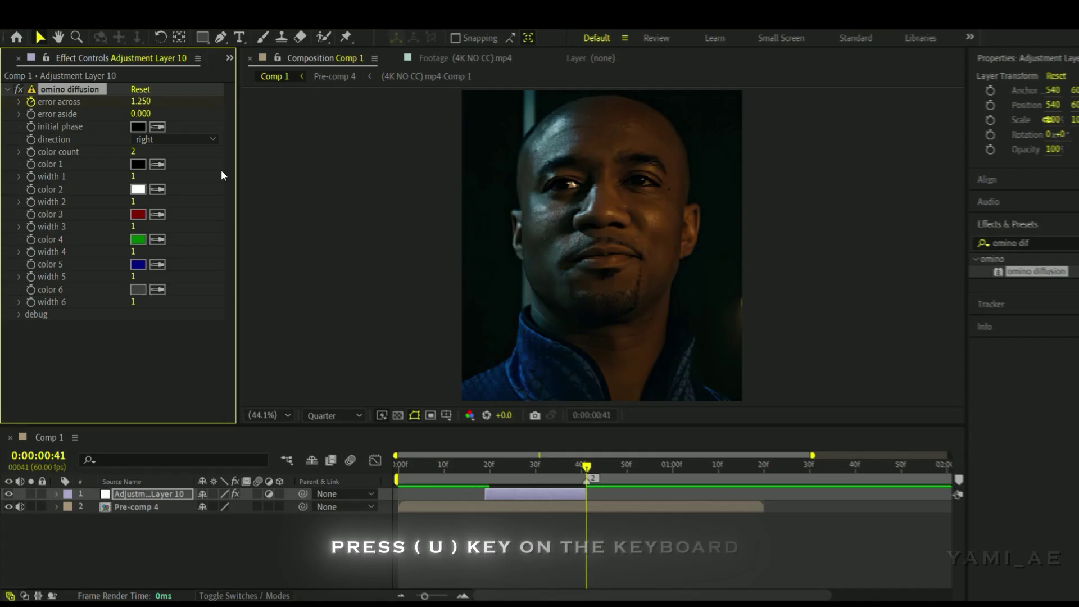
- Reveal the error across keyframes, shift the last one to frame 40 and apply Easy Ease to both
key("u")
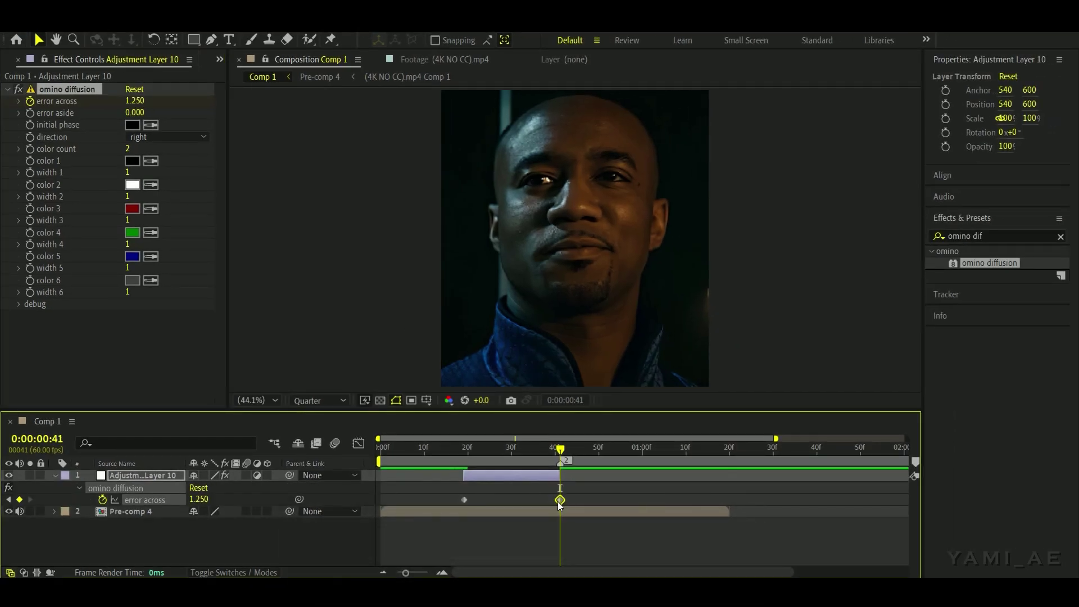
left_click(557, 447)
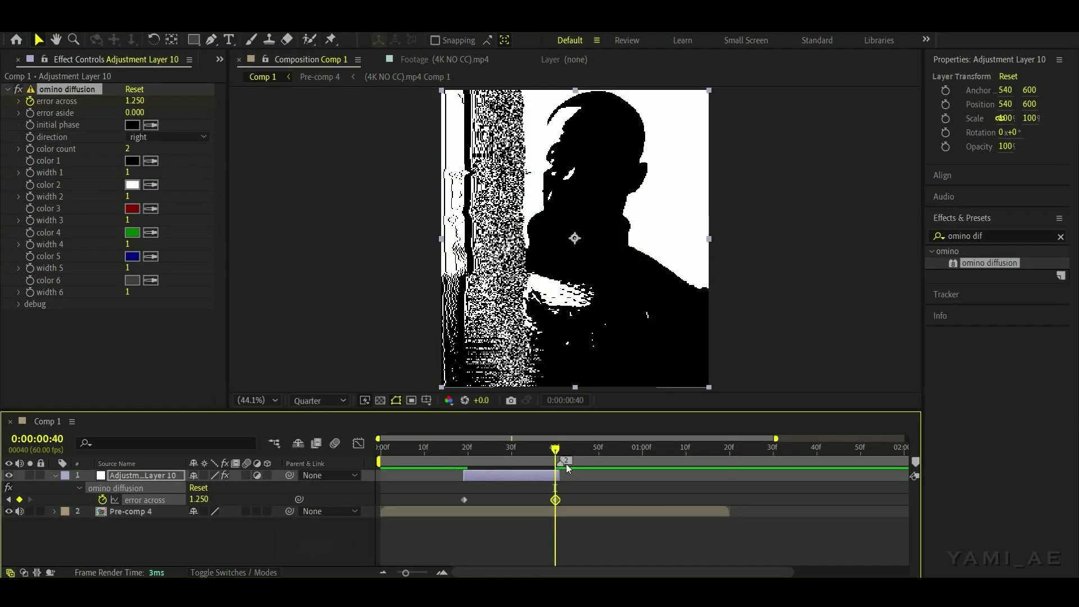
left_click_drag(573, 487, 458, 512)
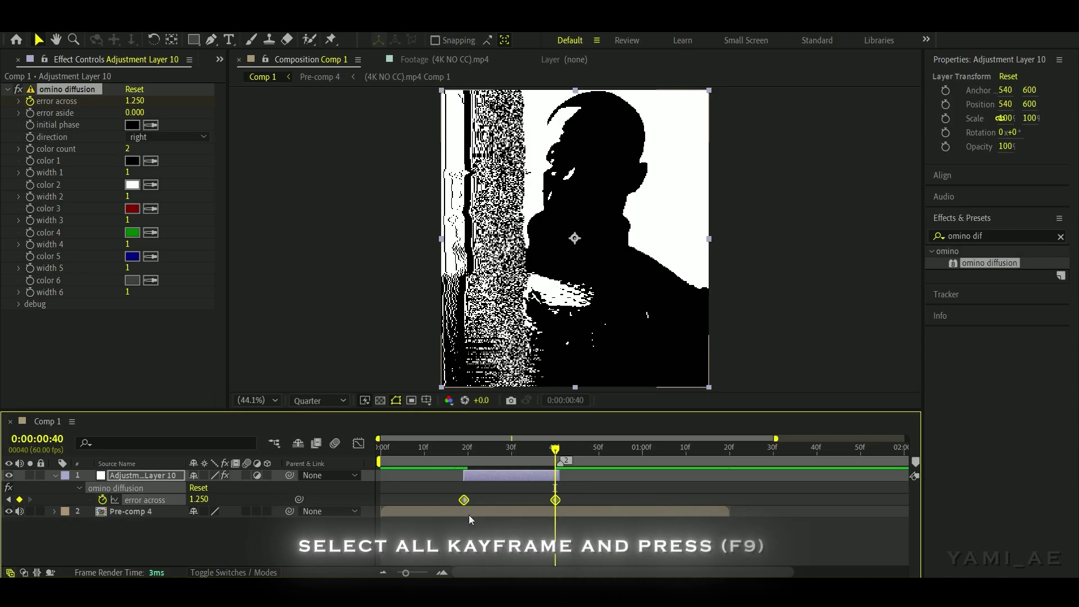
key("F9")
- Reshape the error across curve in the graph editor, with a long ease out of the first keyframe and a steep rise to the last
key("shift+F3")
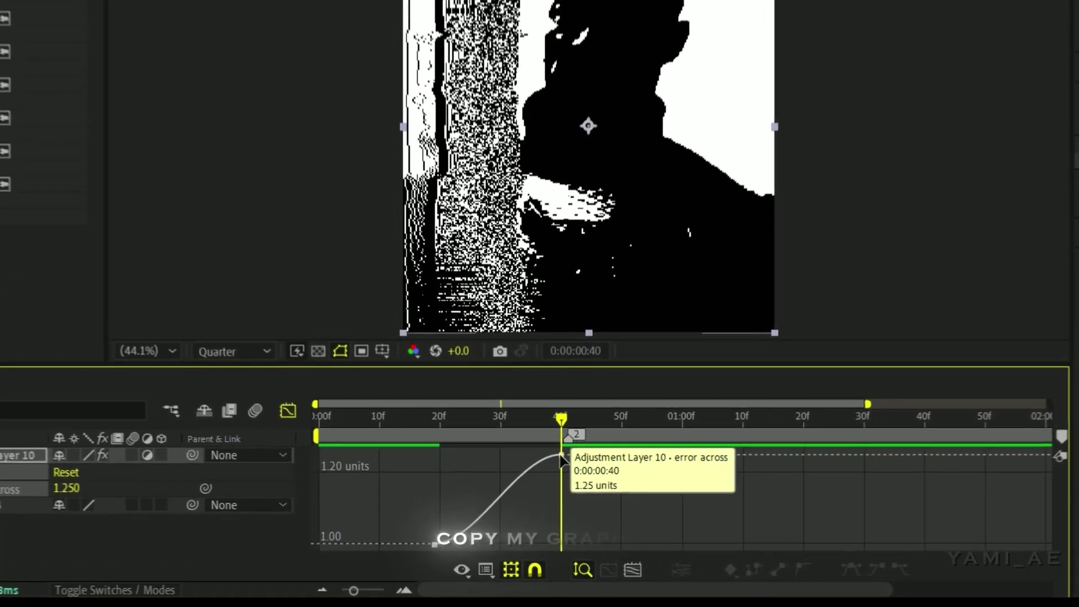
left_click(561, 455)
scroll(501, 498, "up", 1)
left_click_drag(449, 543, 568, 547)
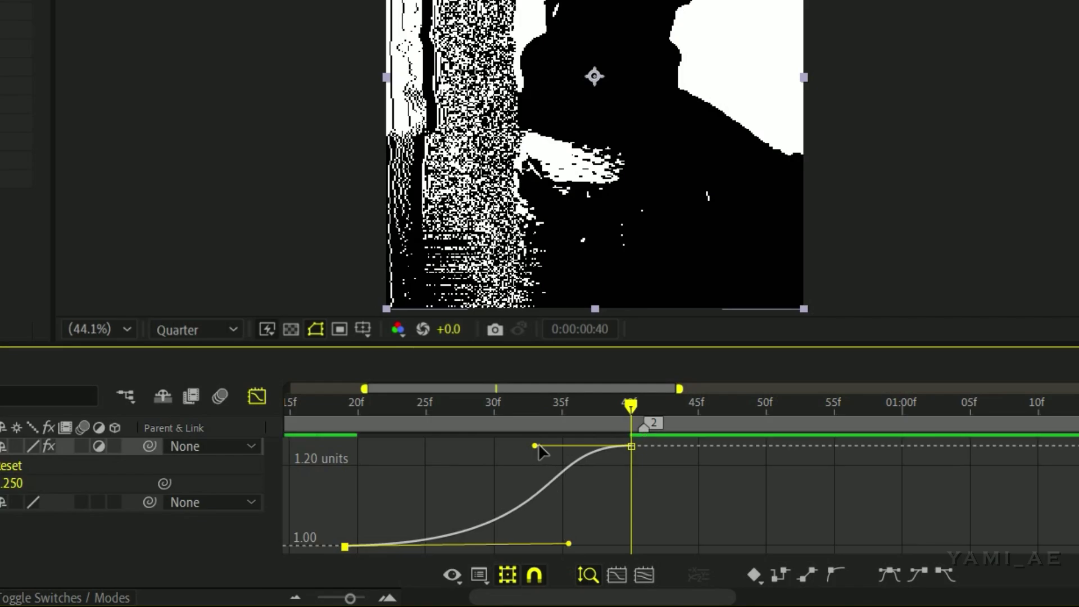
left_click_drag(537, 445, 576, 446)
- Play the composition from its start to check the diffusion transition
left_click_drag(375, 406, 280, 408)
key("space")
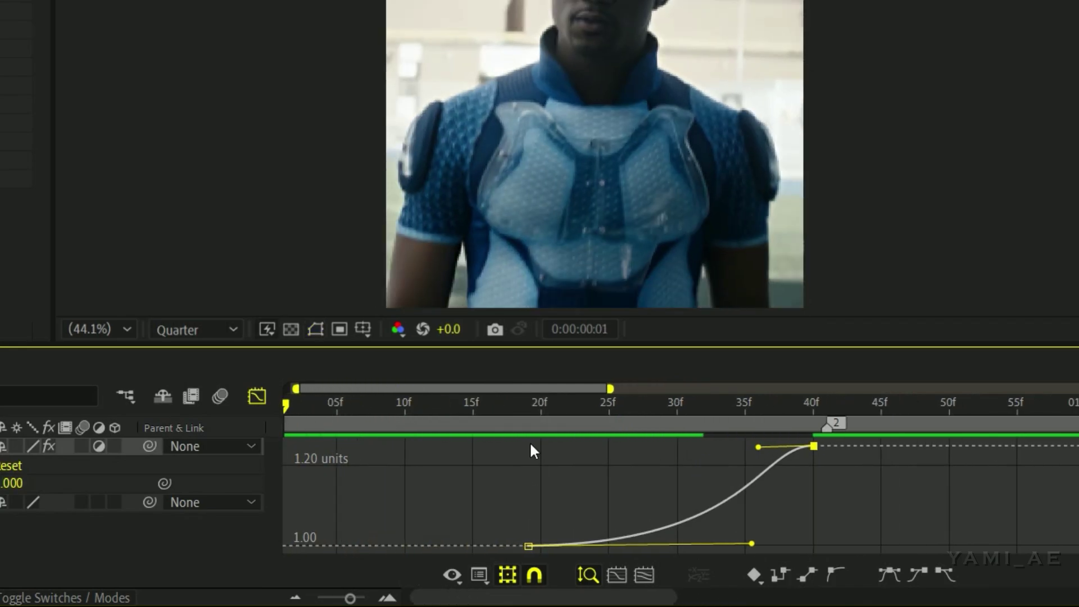
key("space")
left_click_drag(657, 409, 363, 455)
key("space")
key("space")
scroll(531, 443, "down", 3)
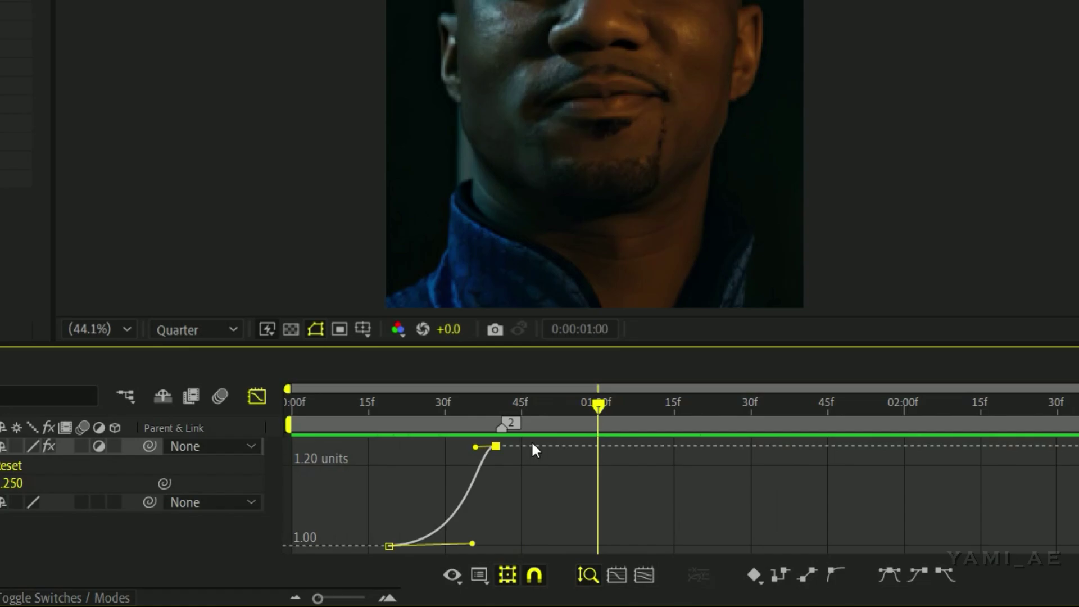
- Close the graph editor and collapse the adjustment layer's and omino diffusion effect's properties
left_click(257, 397)
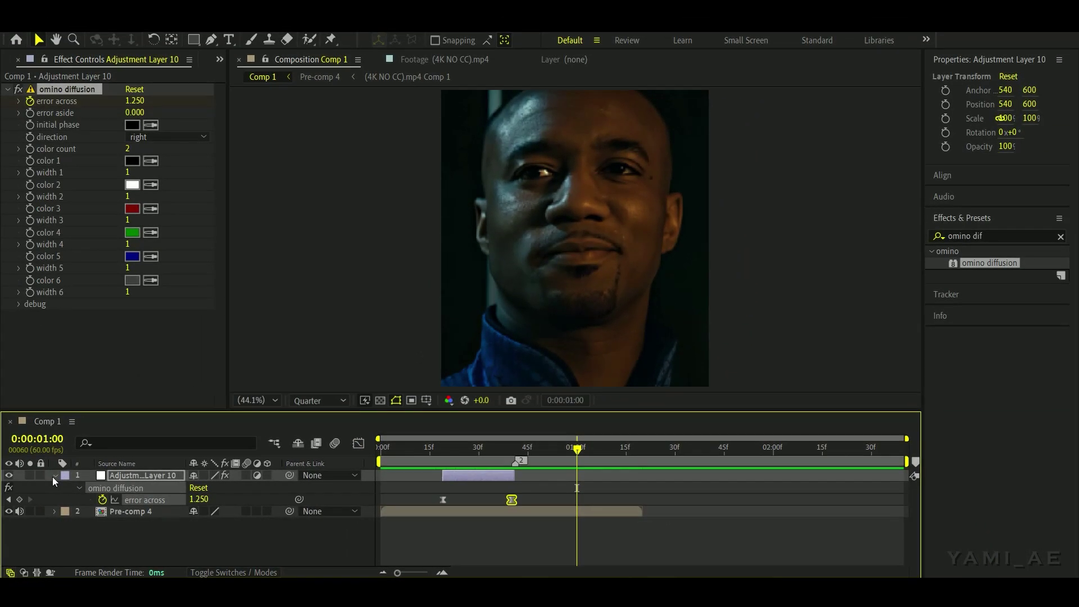
left_click(54, 476)
left_click(191, 507)
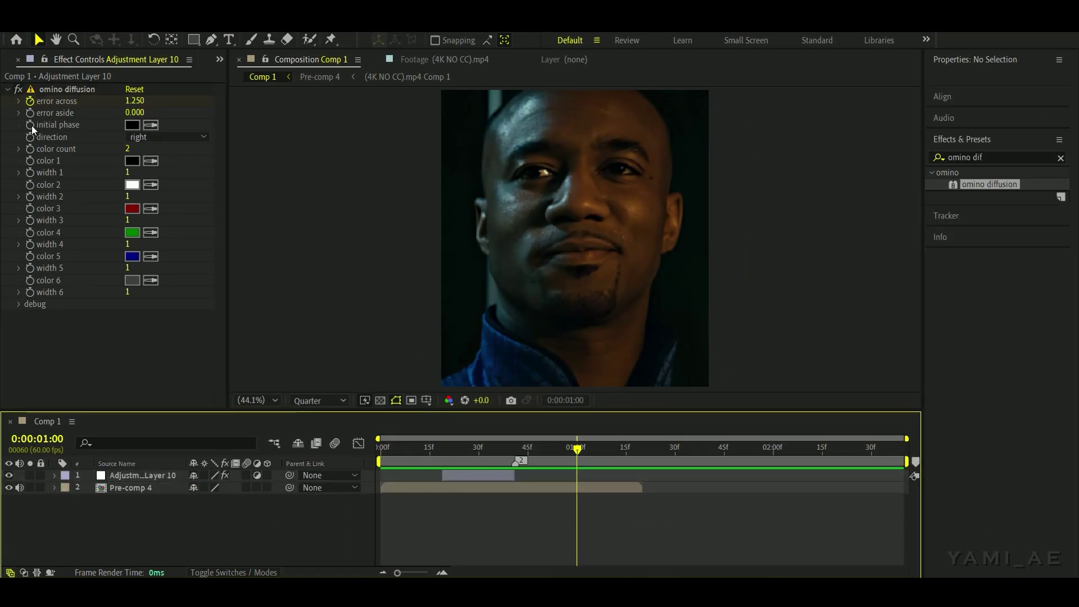
left_click(8, 89)
- Preview the transition from the start at Full resolution, then restore the preview to Quarter
left_click(319, 400)
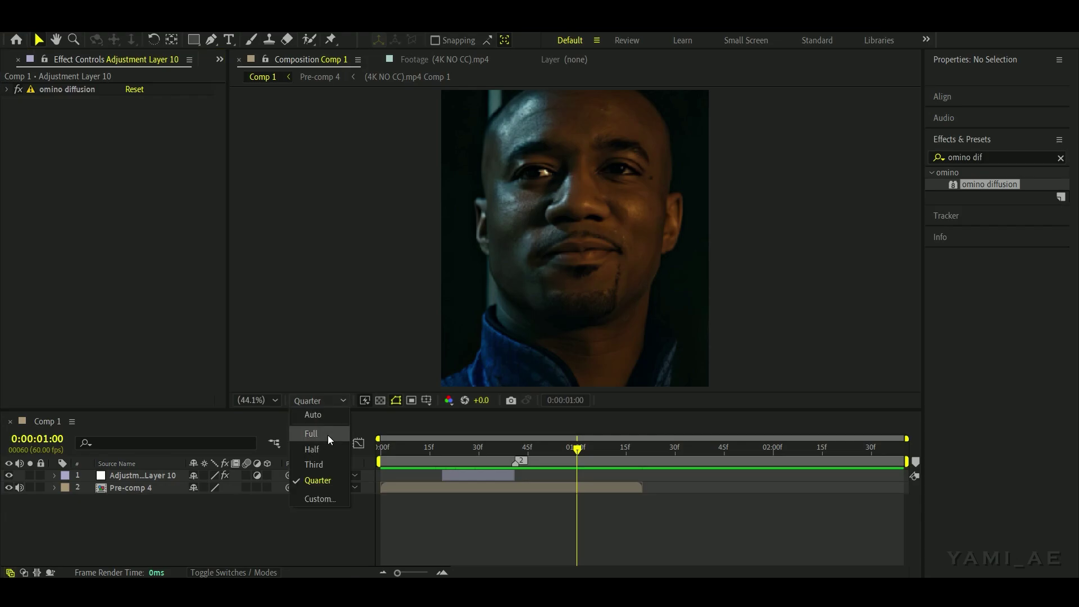
left_click(308, 432)
left_click_drag(485, 452, 335, 464)
key("space")
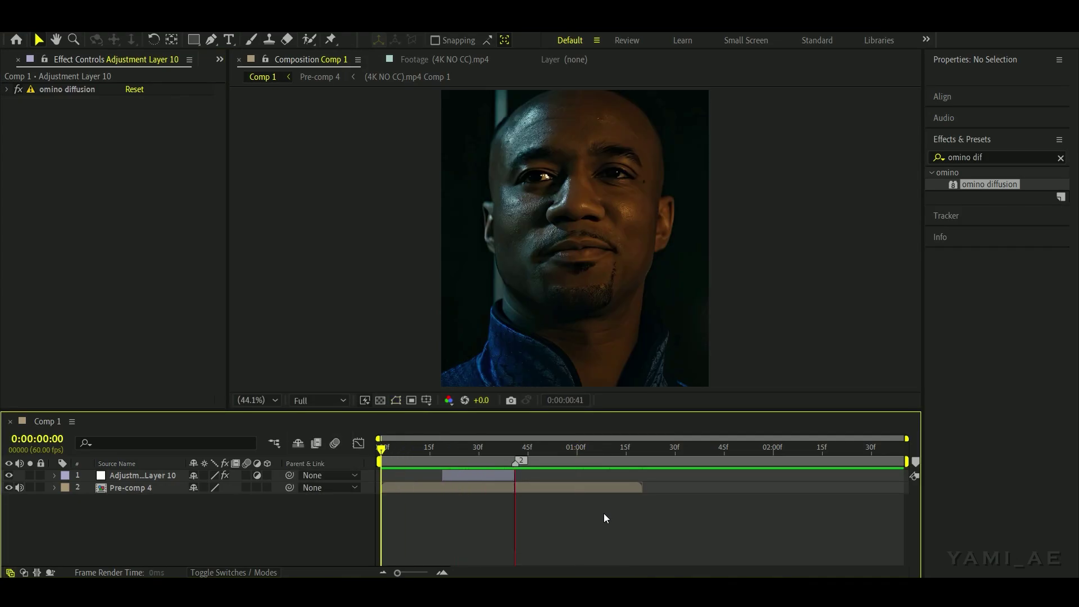
key("space")
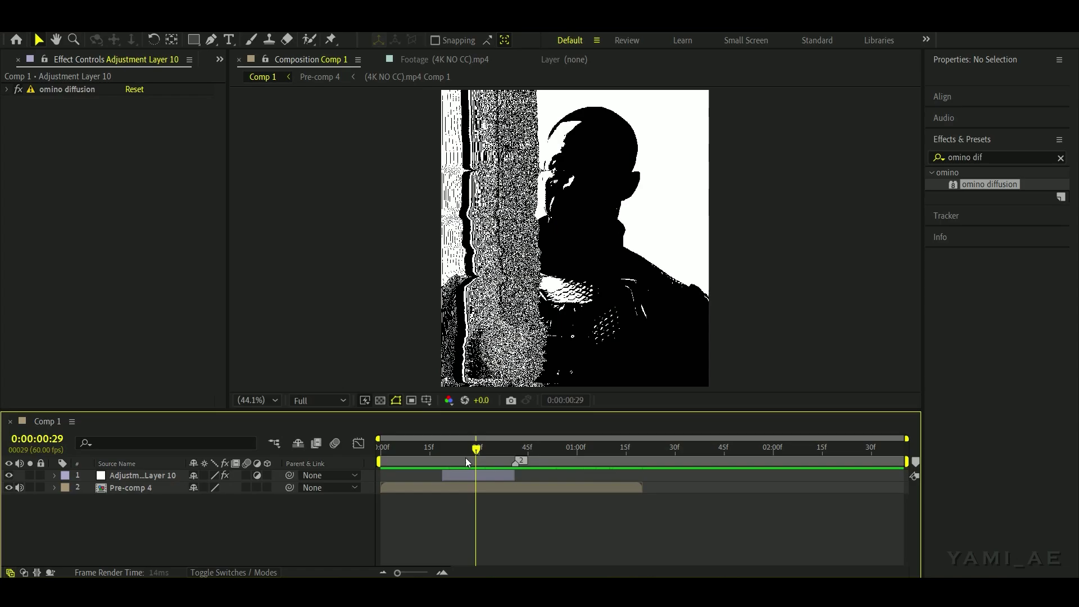
left_click(466, 458)
left_click(319, 400)
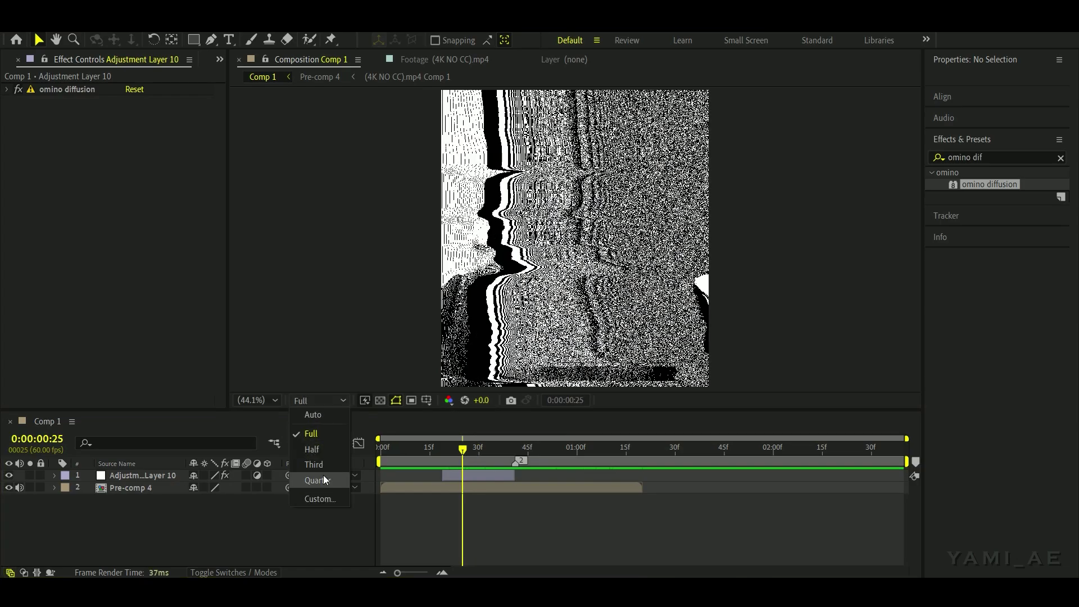
left_click(315, 480)
- Add another full-frame adjustment layer on top and remove its part before frame 12
left_click_drag(444, 457, 478, 471)
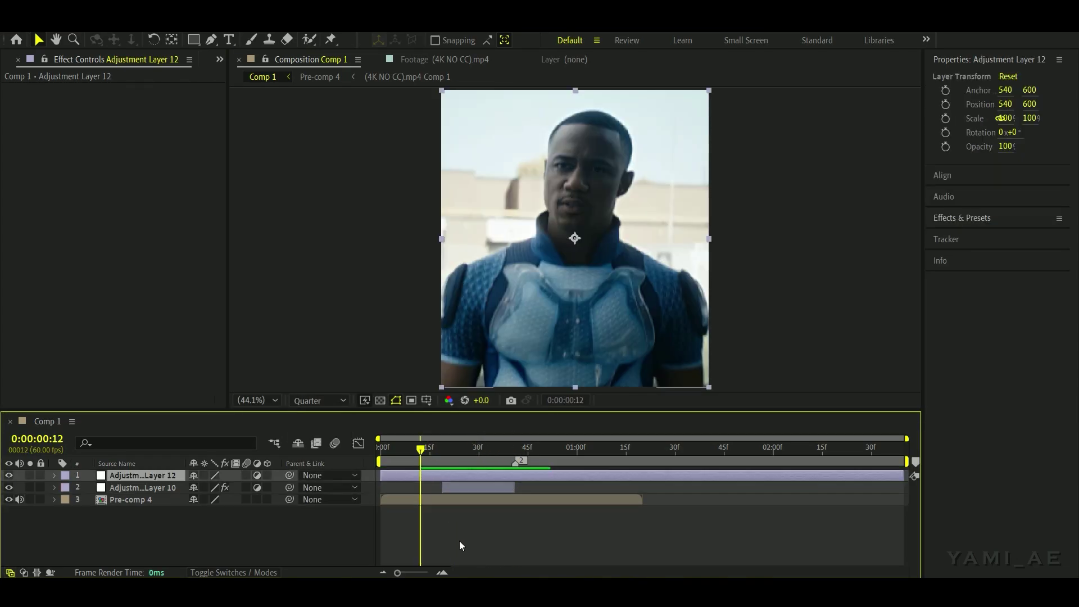
key("ctrl+shift+d")
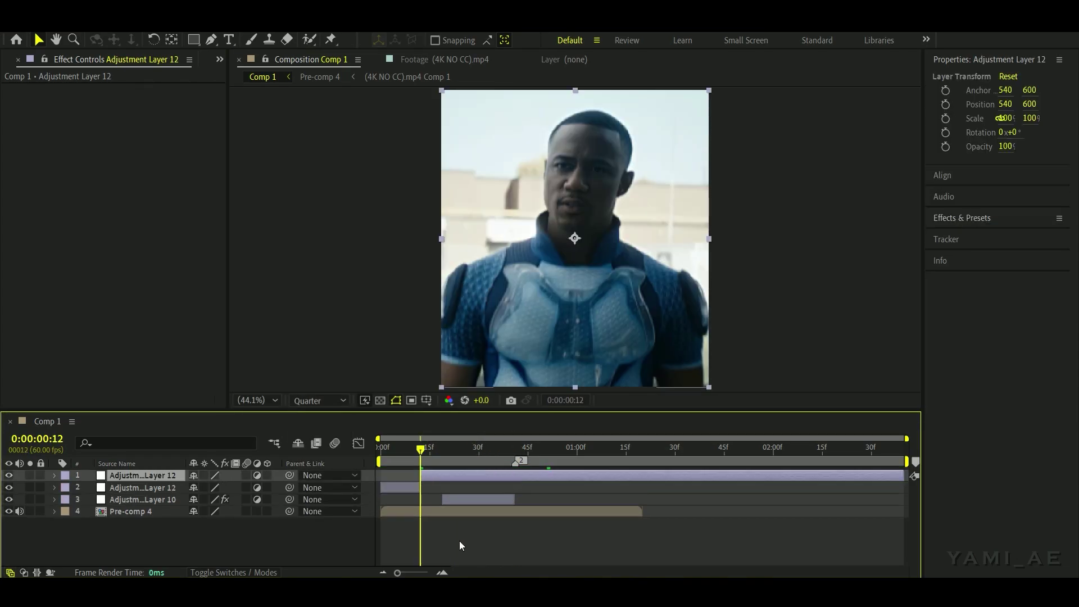
left_click(410, 488)
key("Delete")
- Split the top adjustment layer at about frame 53 and delete the part after it
left_click_drag(477, 456, 531, 458)
left_click(550, 477)
key("ctrl+shift+d")
key("Delete")
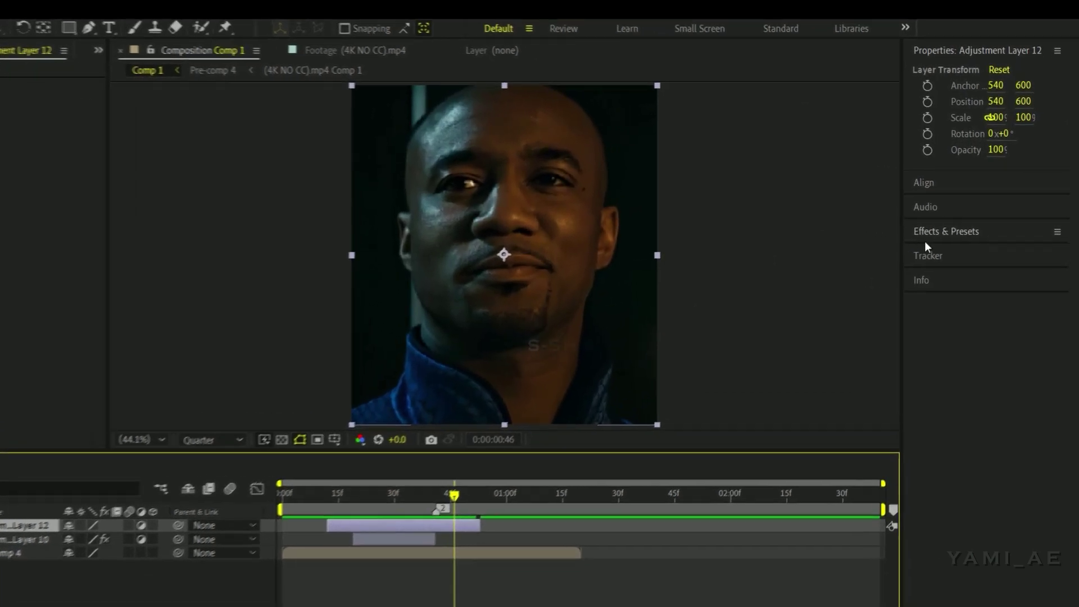
- Search the effects for s_shake and apply S_Shake to the top adjustment layer
left_click(925, 238)
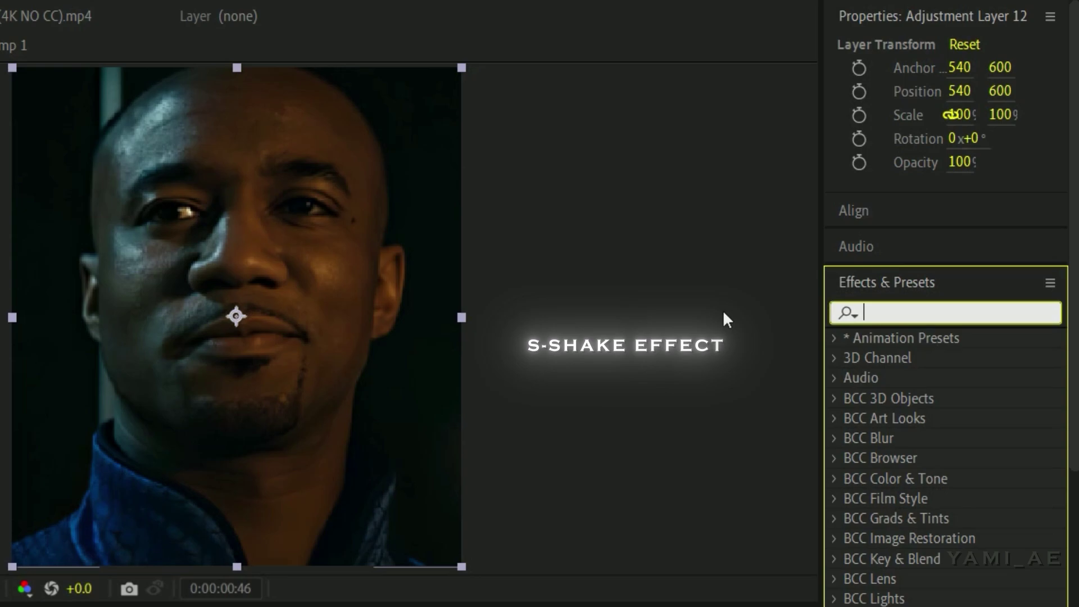
type("s_s")
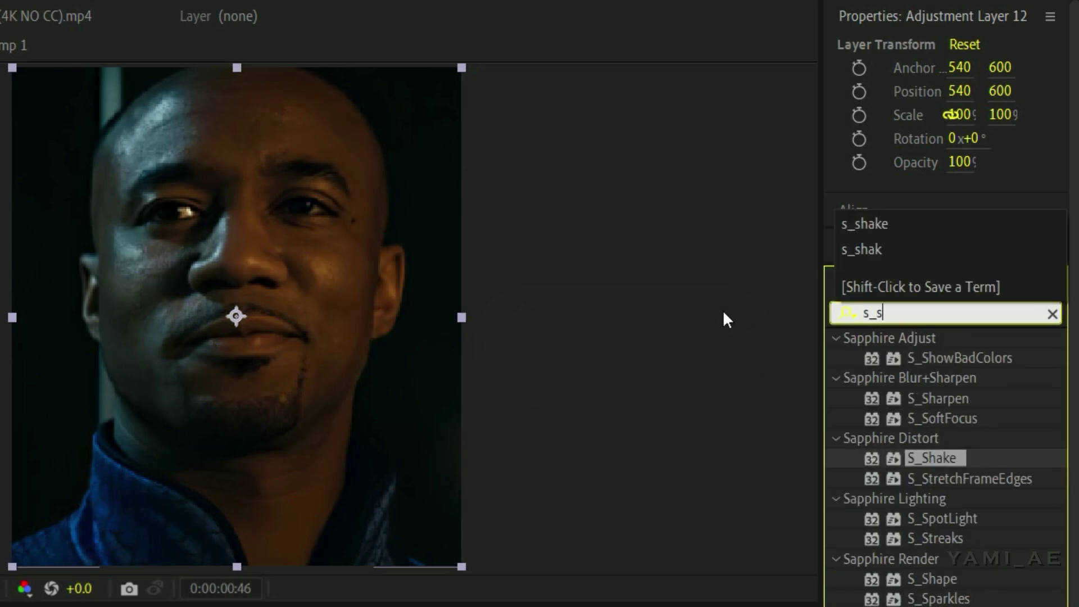
type("hake")
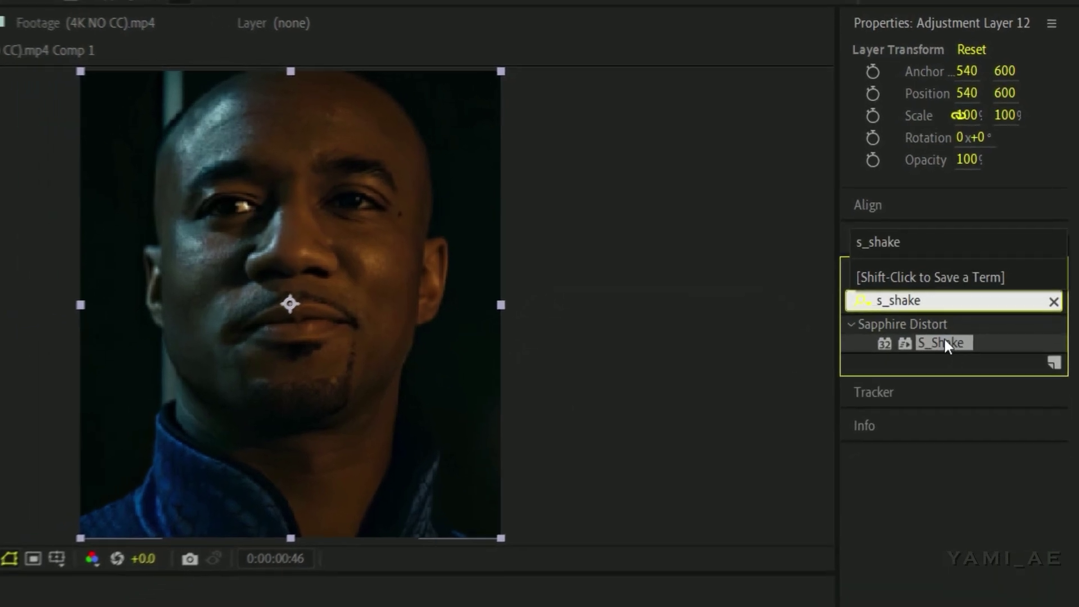
left_click_drag(933, 359, 428, 471)
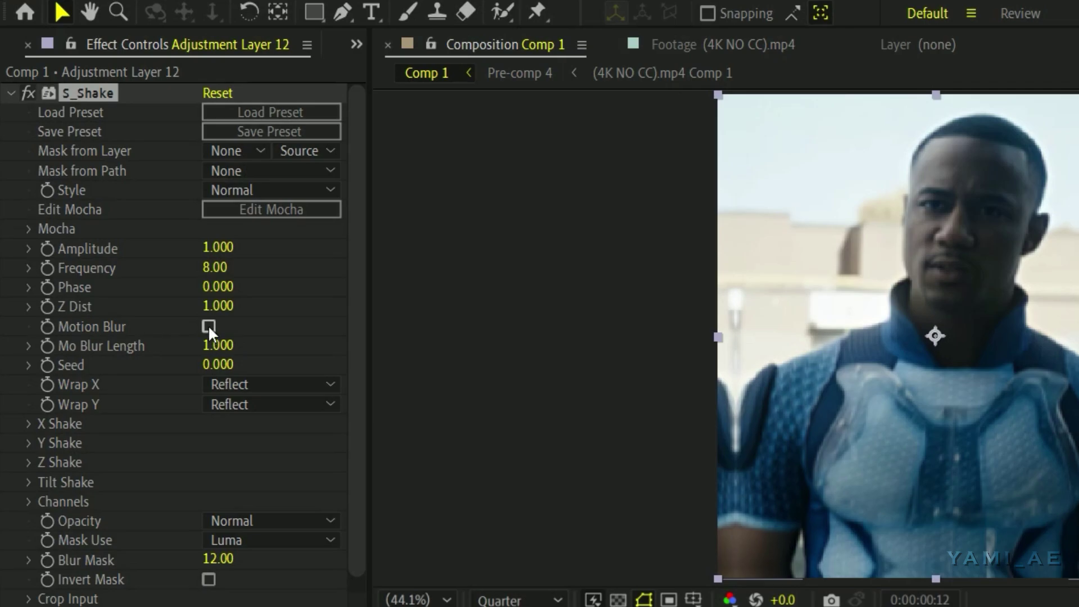
- Turn on motion blur for S_Shake and keyframe its amplitude at 0.2 on frame 12
left_click(198, 323)
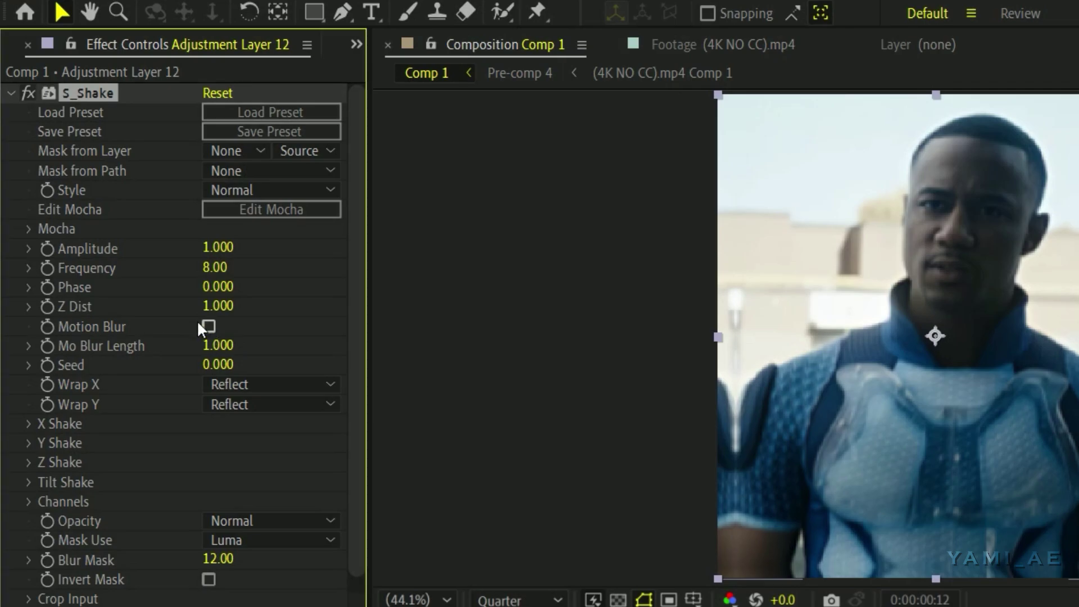
left_click(208, 326)
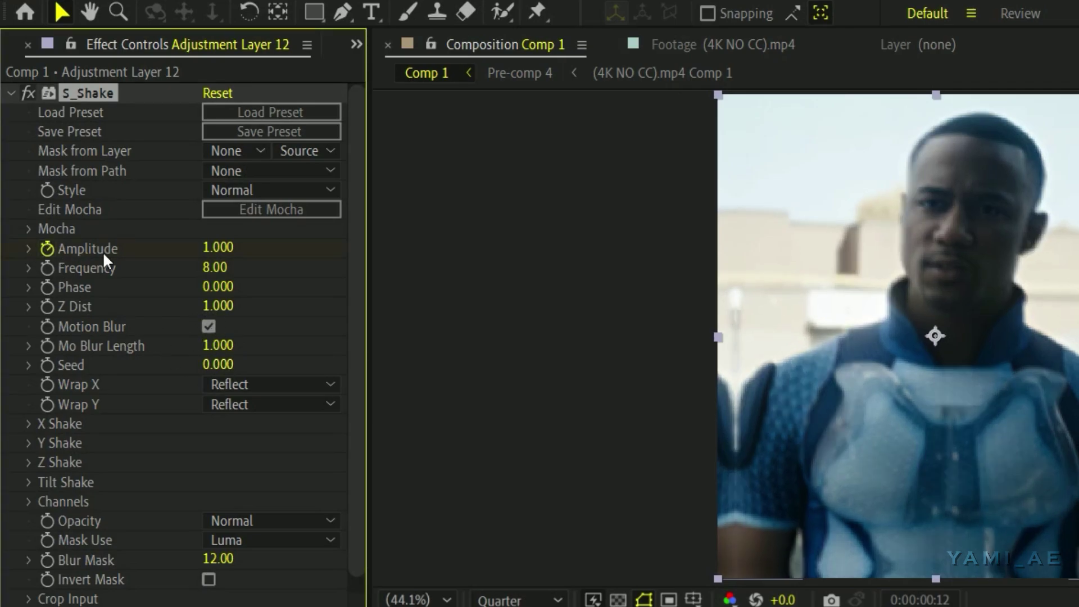
left_click(204, 248)
key("BackSpace")
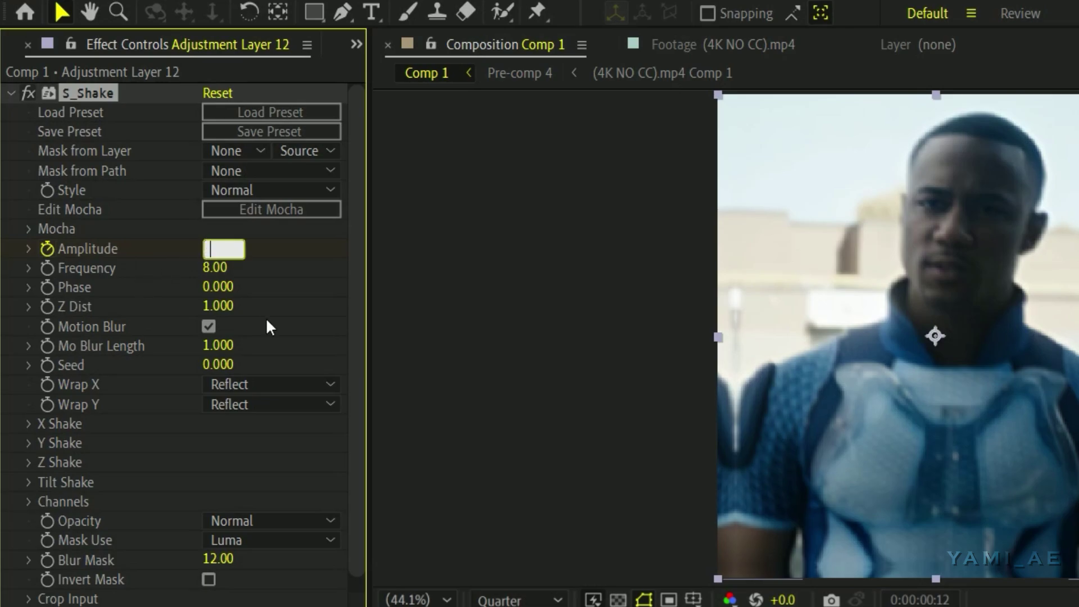
type("1")
key("Return")
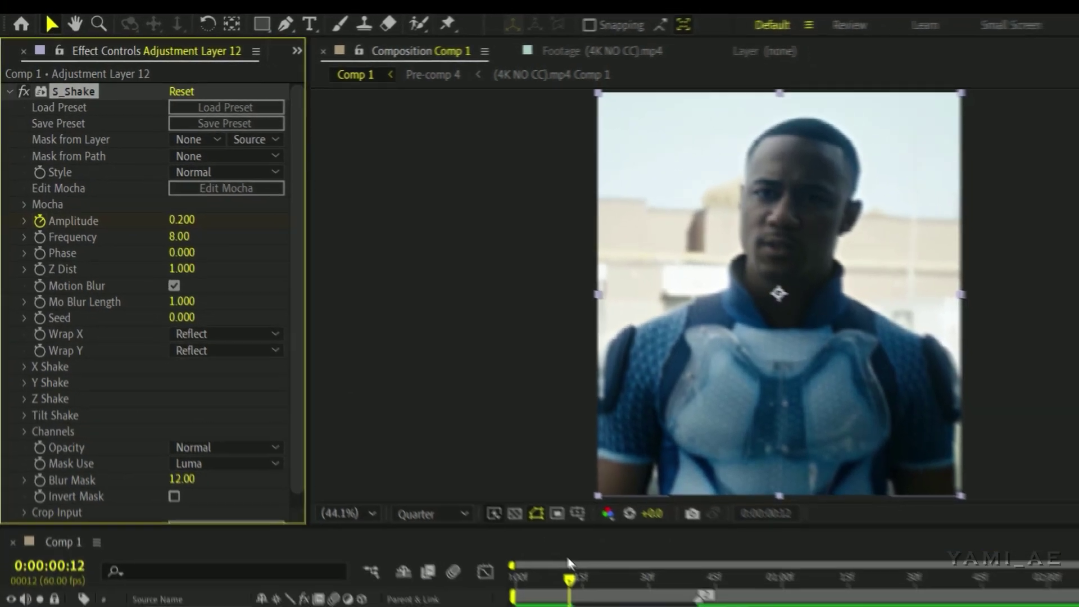
- Keyframe the S_Shake amplitude at 0.56 on frame 41 and at 0 on frame 52
left_click_drag(569, 578, 698, 604)
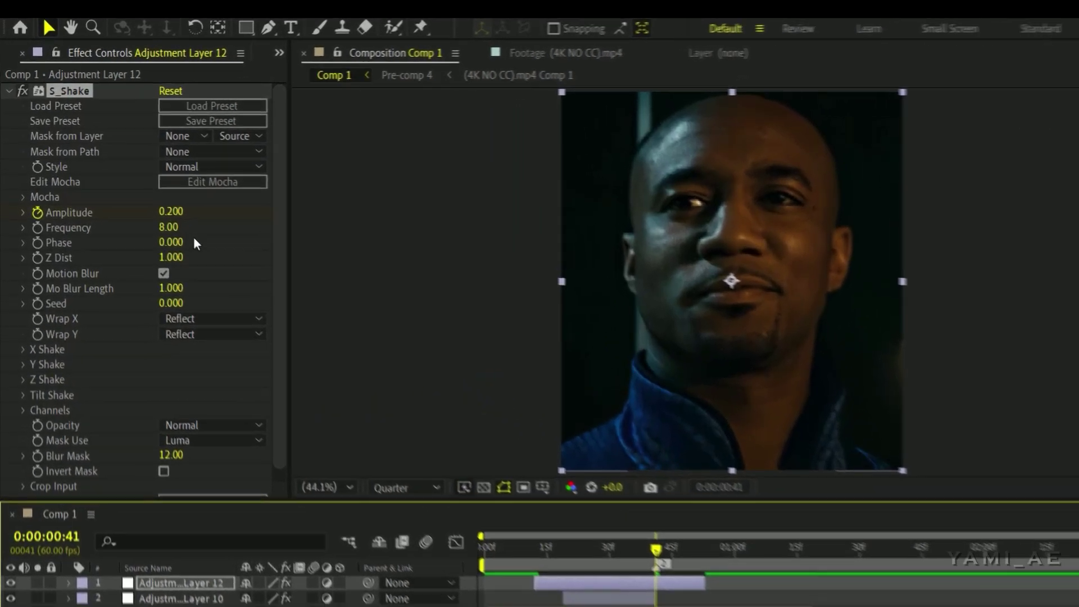
left_click(135, 185)
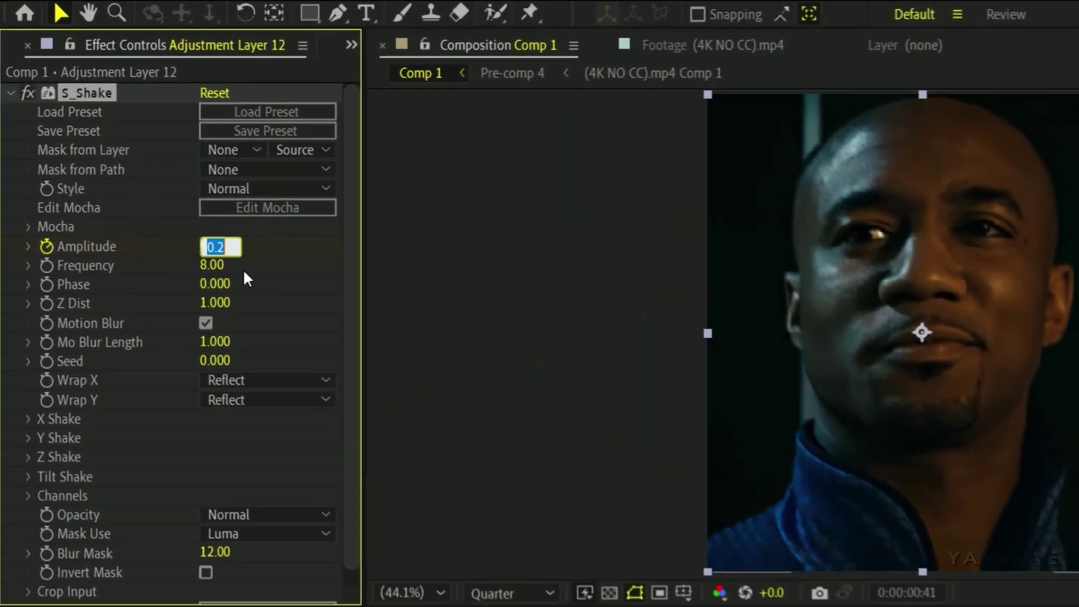
type("0.56")
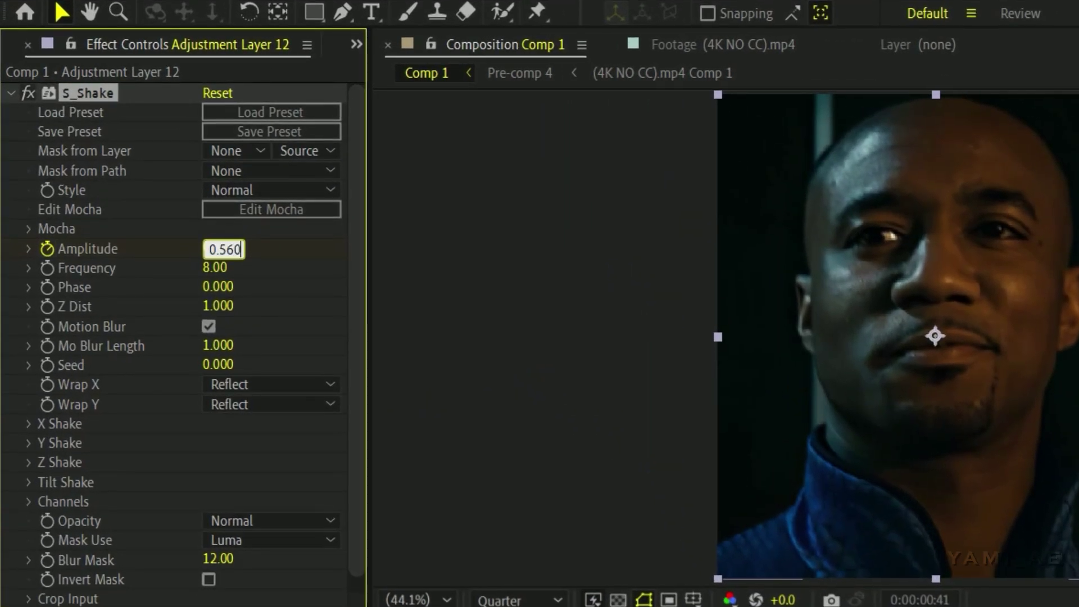
key("Return")
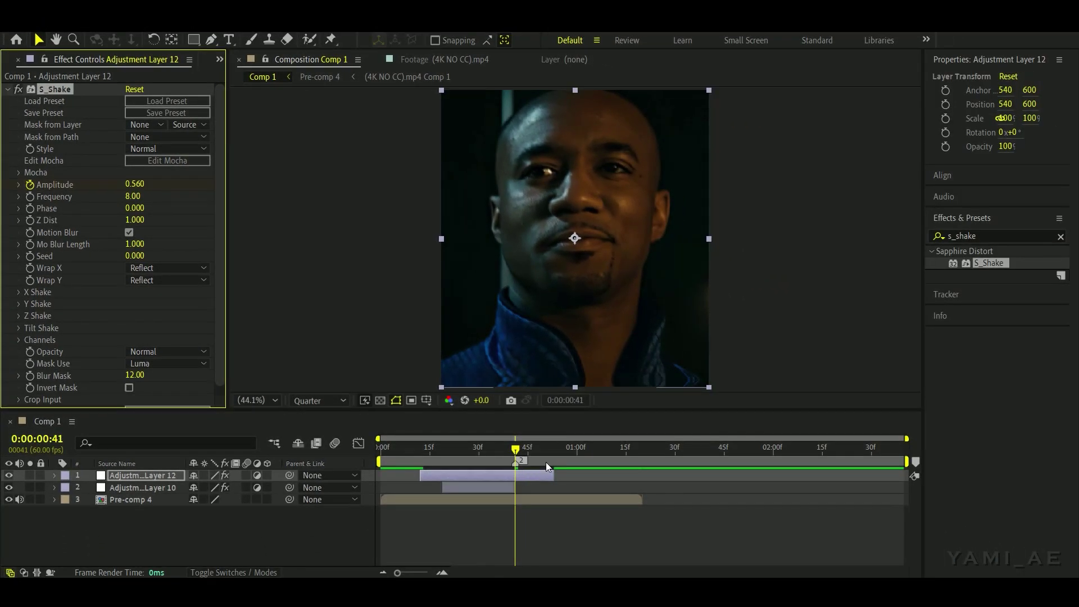
left_click(551, 464)
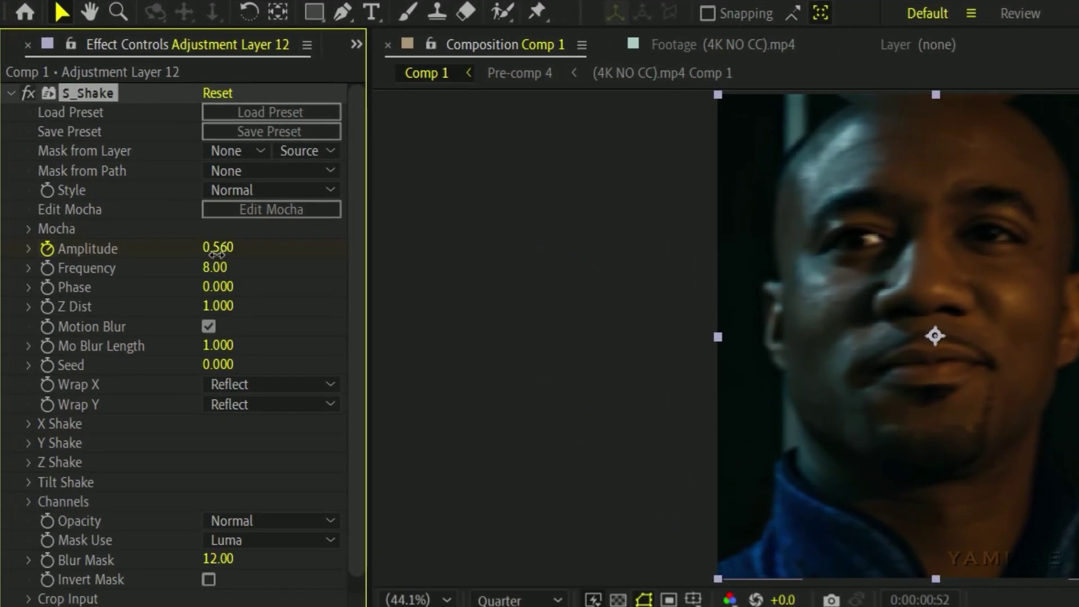
left_click_drag(217, 254, 163, 269)
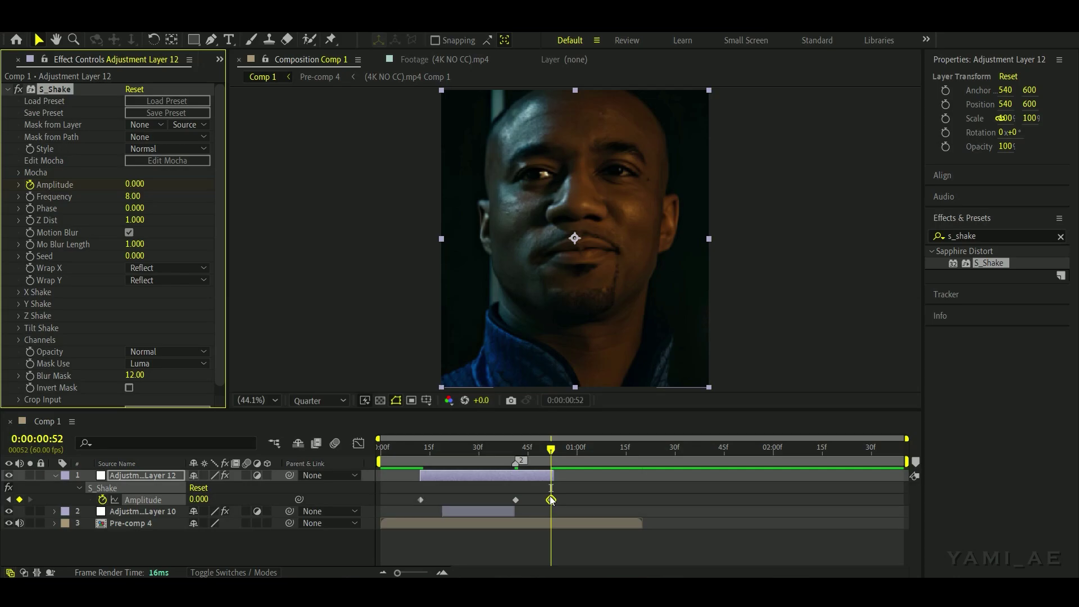
- Apply Easy Ease to all three amplitude keyframes and show their curve in the graph editor
left_click_drag(569, 493, 393, 498)
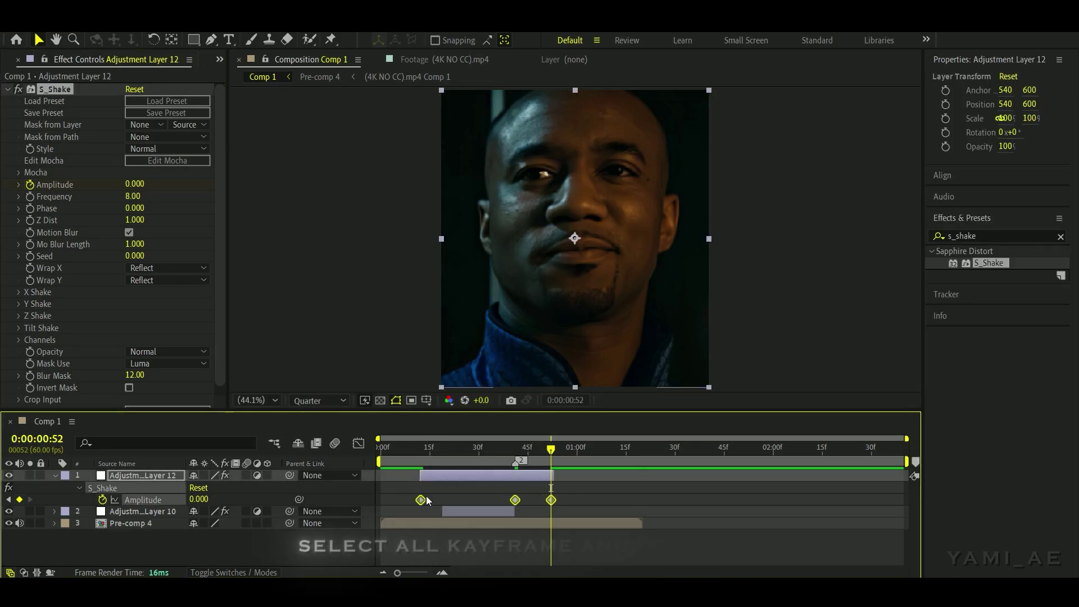
key("F9")
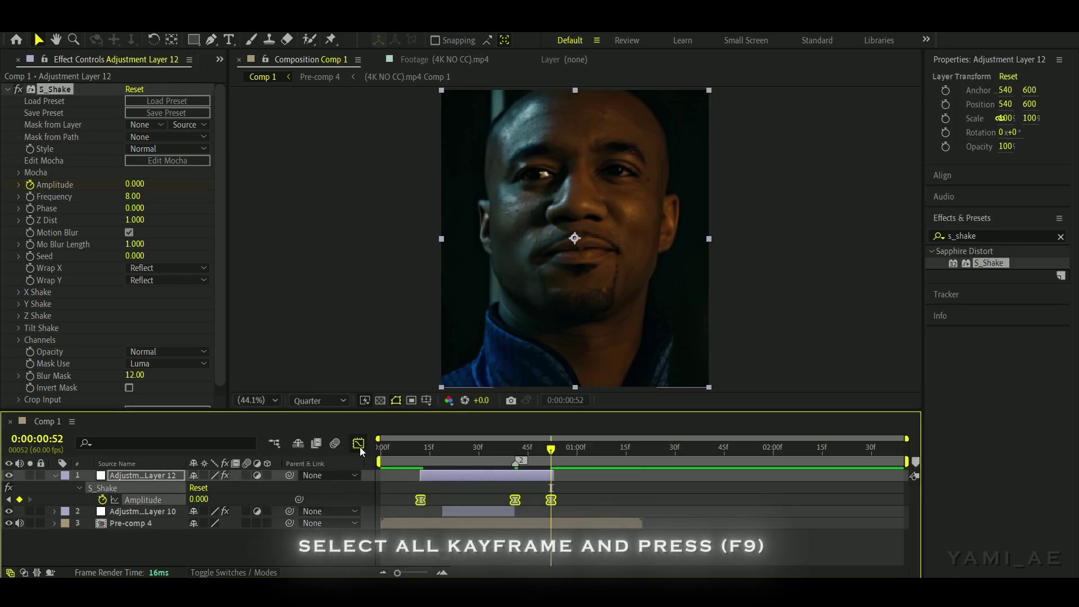
left_click(358, 444)
left_click(533, 472)
- Reshape the amplitude curve by lengthening the first and last keyframes' handles and shortening the peak's handles, and play the result
left_click(498, 441)
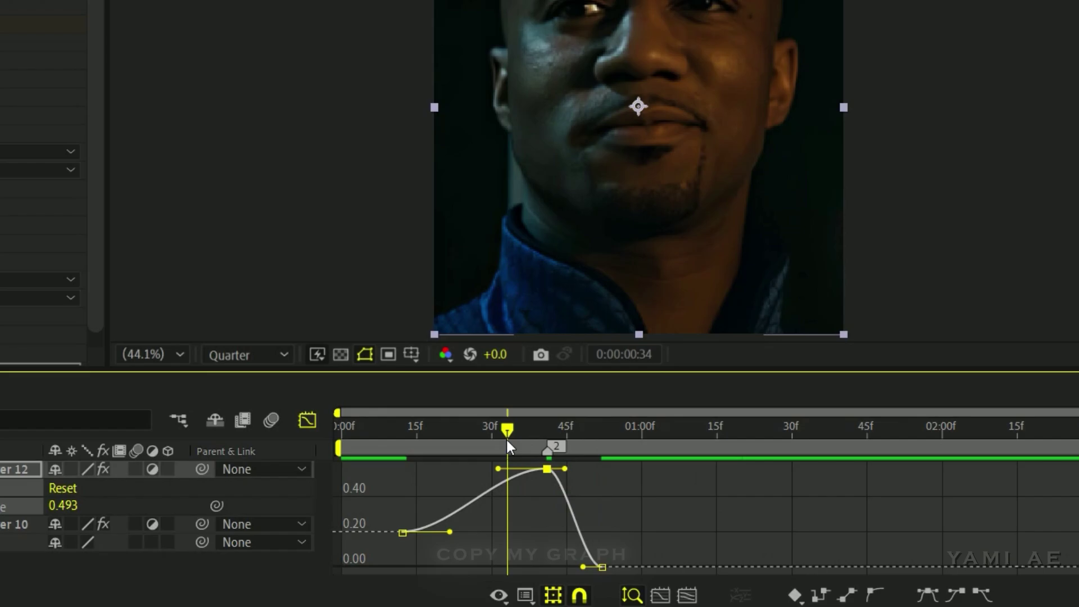
key("equal")
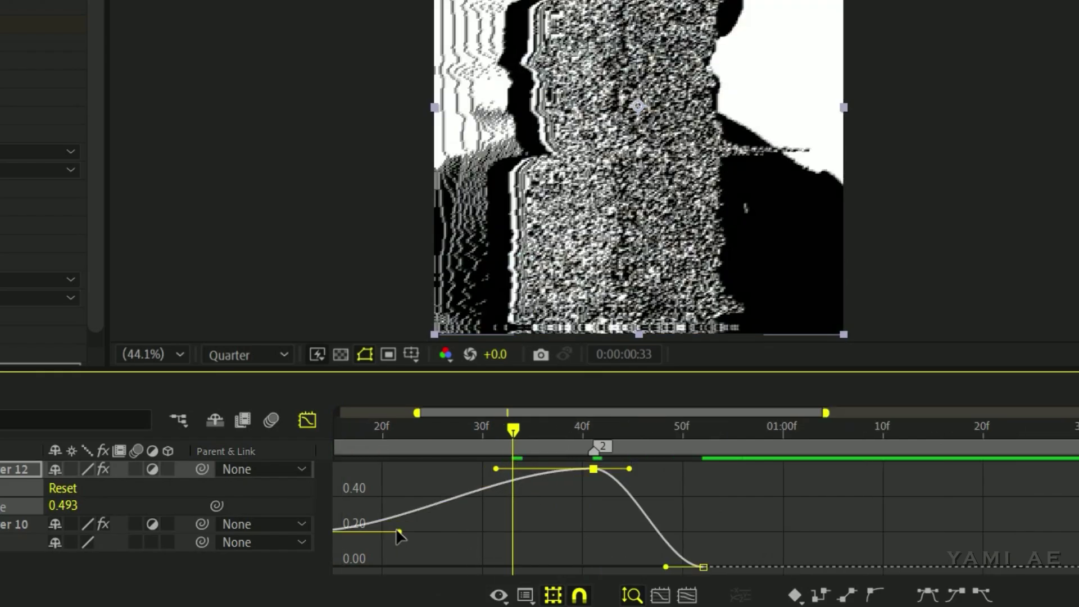
left_click_drag(400, 532, 479, 533)
left_click_drag(497, 468, 520, 468)
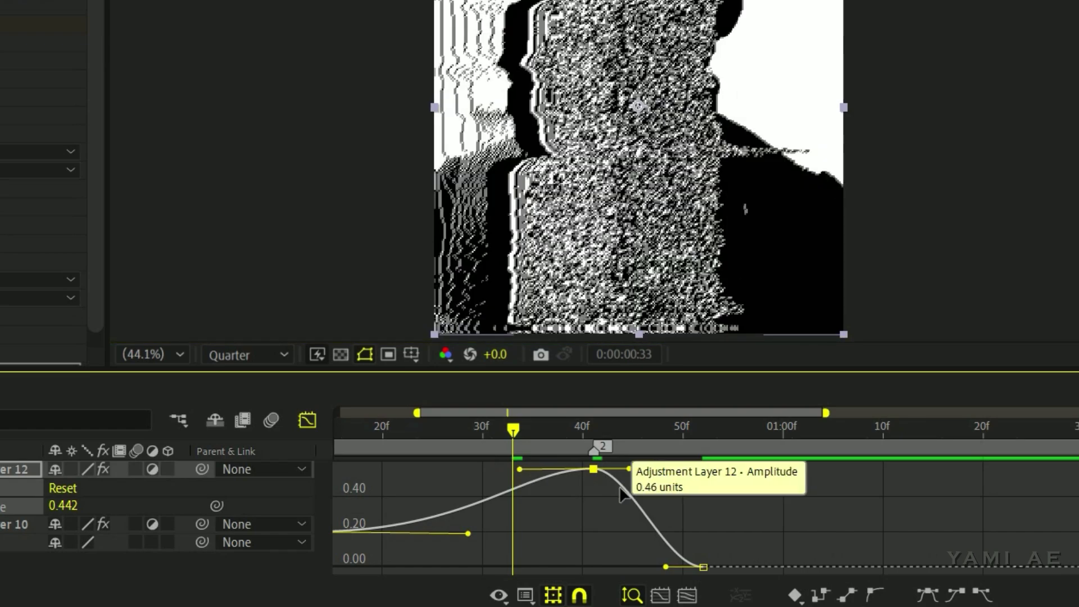
left_click_drag(666, 567, 635, 566)
left_click_drag(629, 469, 622, 468)
left_click_drag(520, 471, 535, 470)
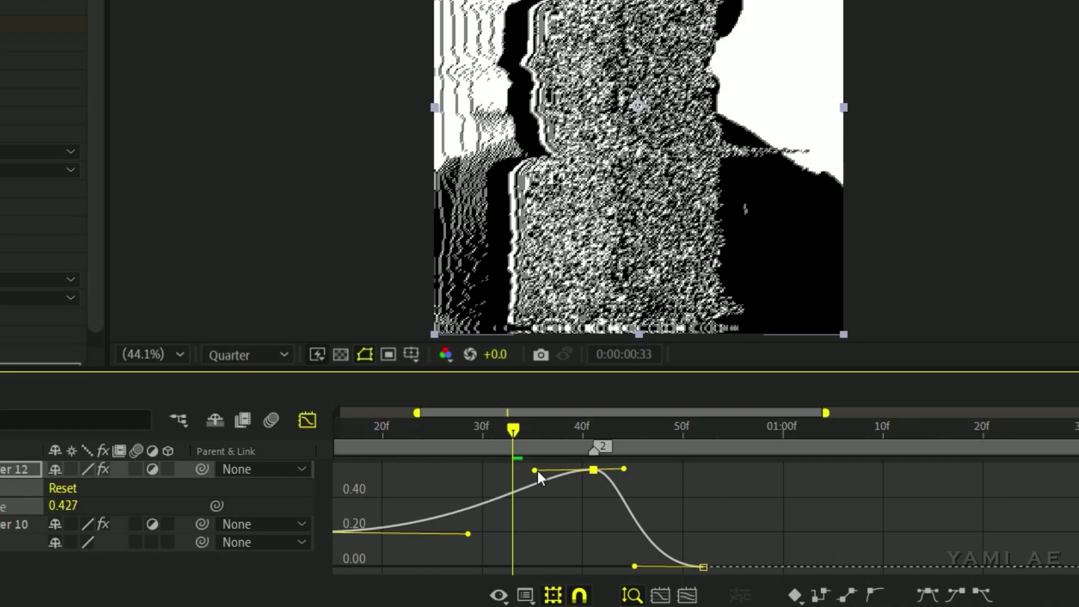
left_click_drag(465, 531, 490, 531)
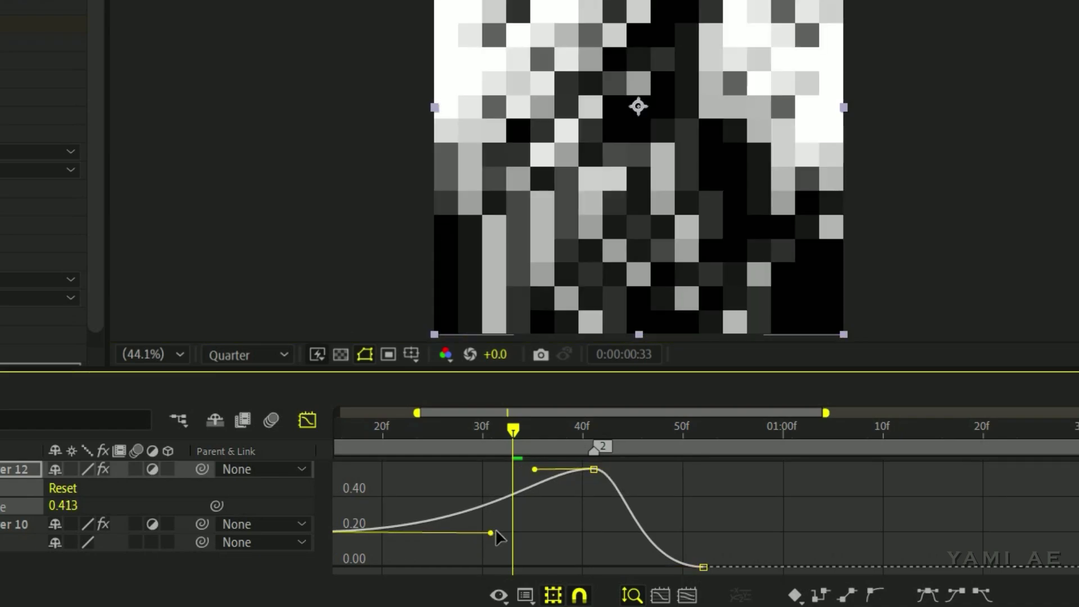
key("minus")
key("space")
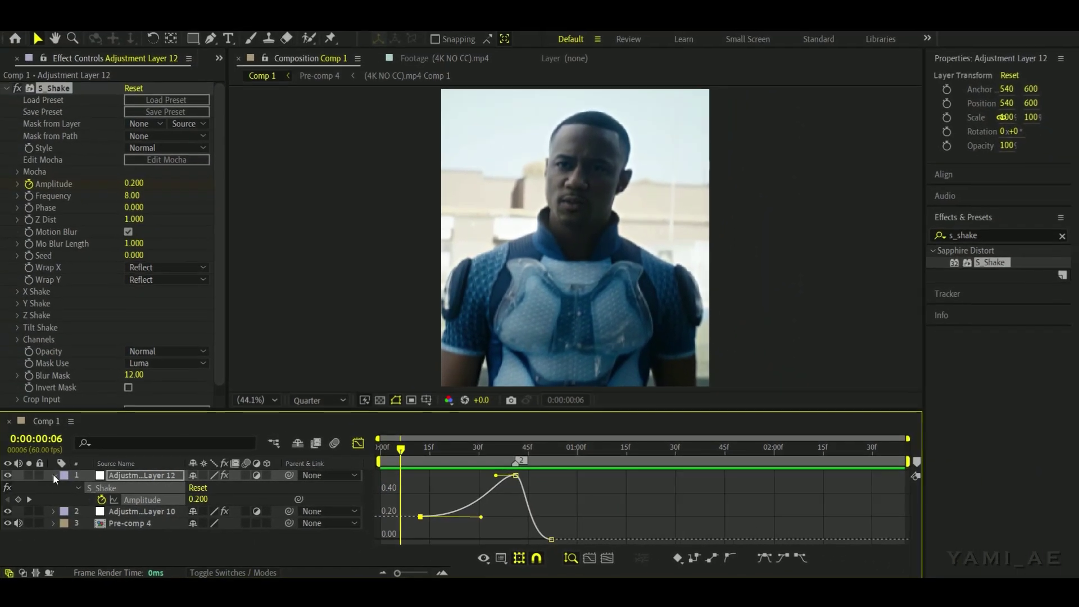
- Close the graph editor and collapse the top adjustment layer's and S_Shake's properties
left_click(53, 475)
left_click(358, 443)
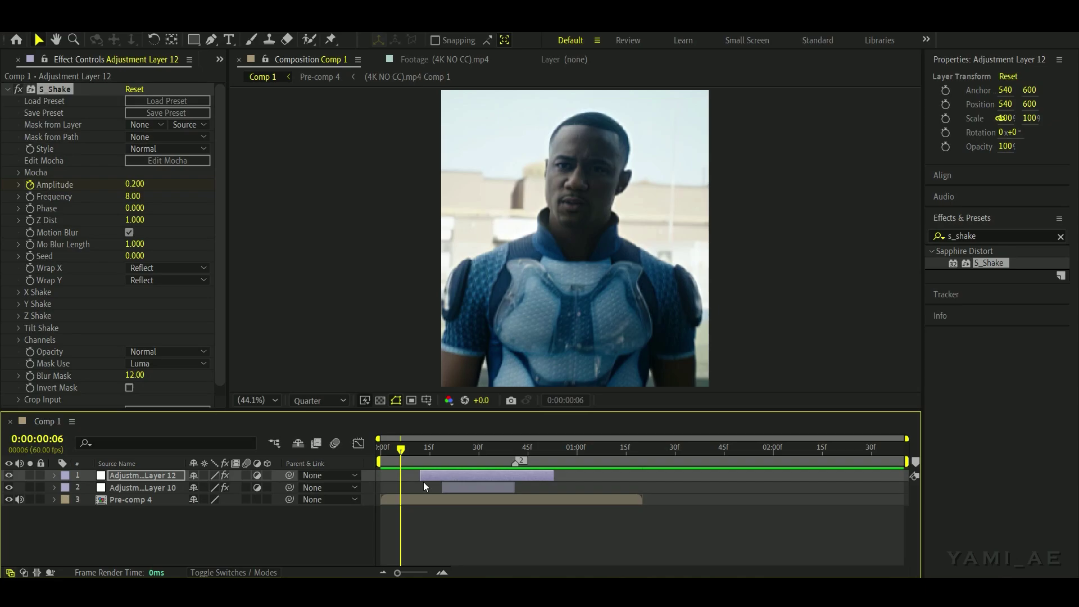
left_click(492, 531)
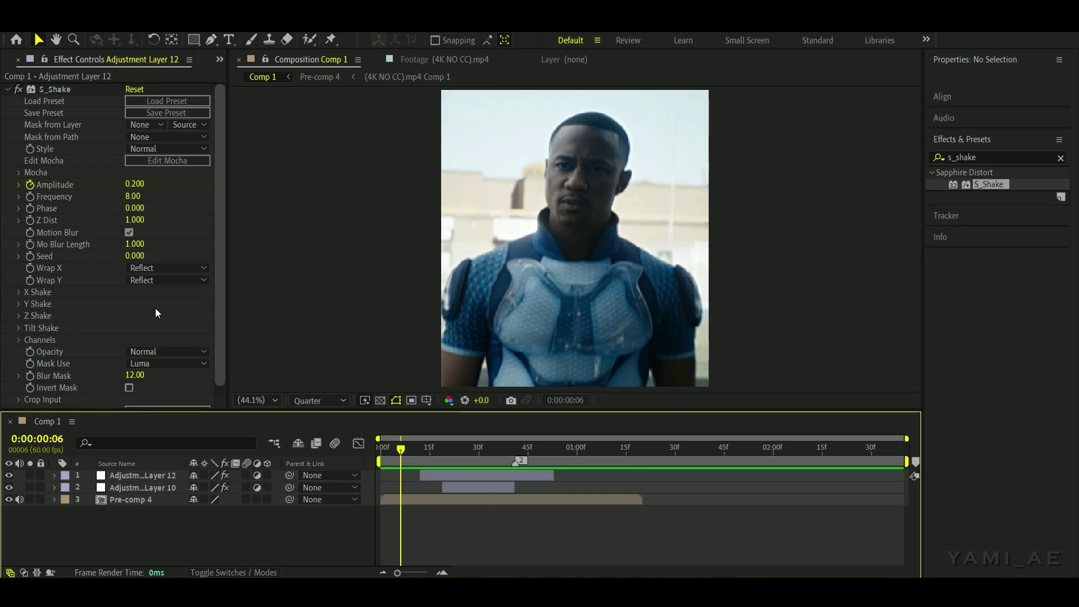
left_click(8, 90)
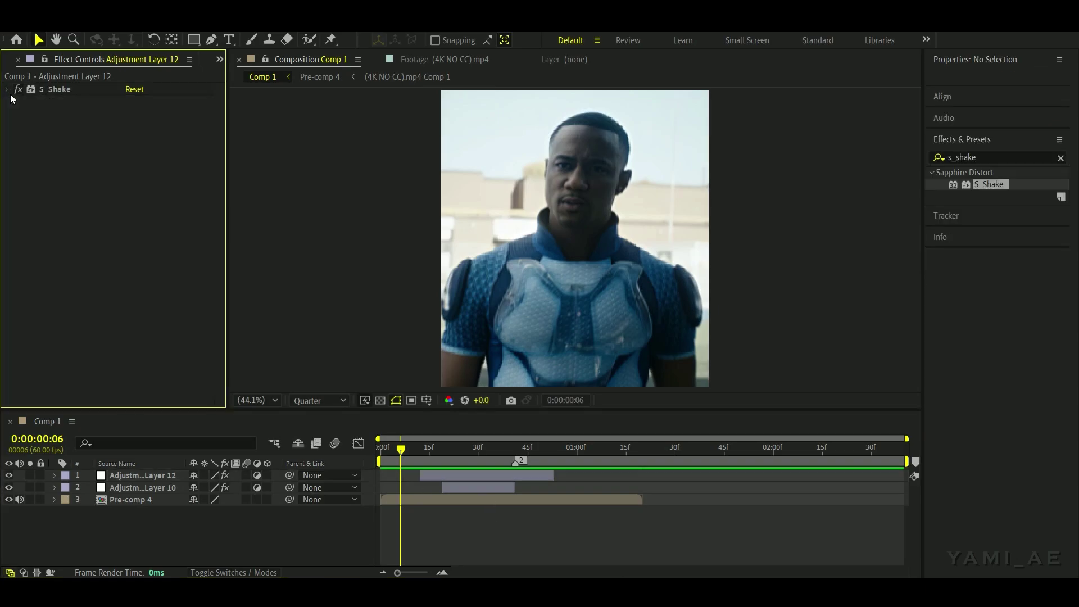
- Preview the transition with the shake at Full resolution, then restore the preview to Quarter
left_click(318, 401)
left_click(325, 428)
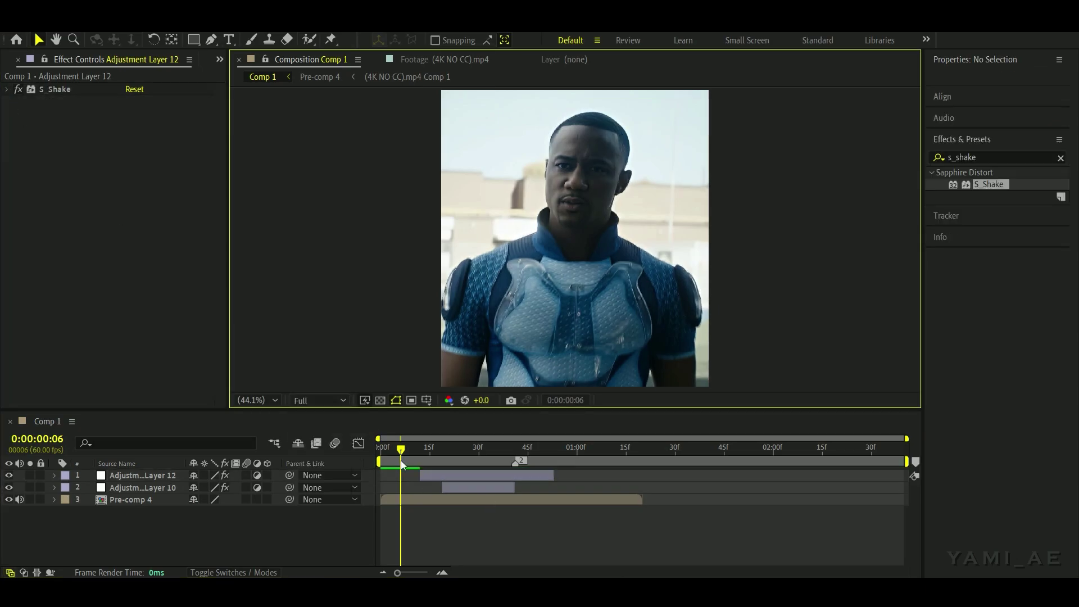
left_click(555, 509)
key("space")
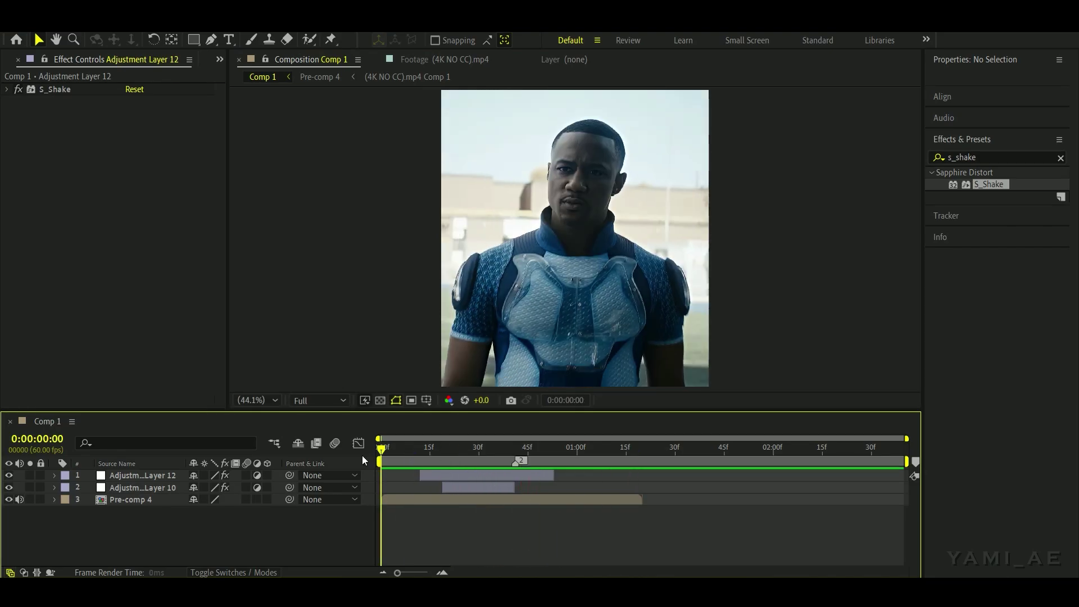
key("space")
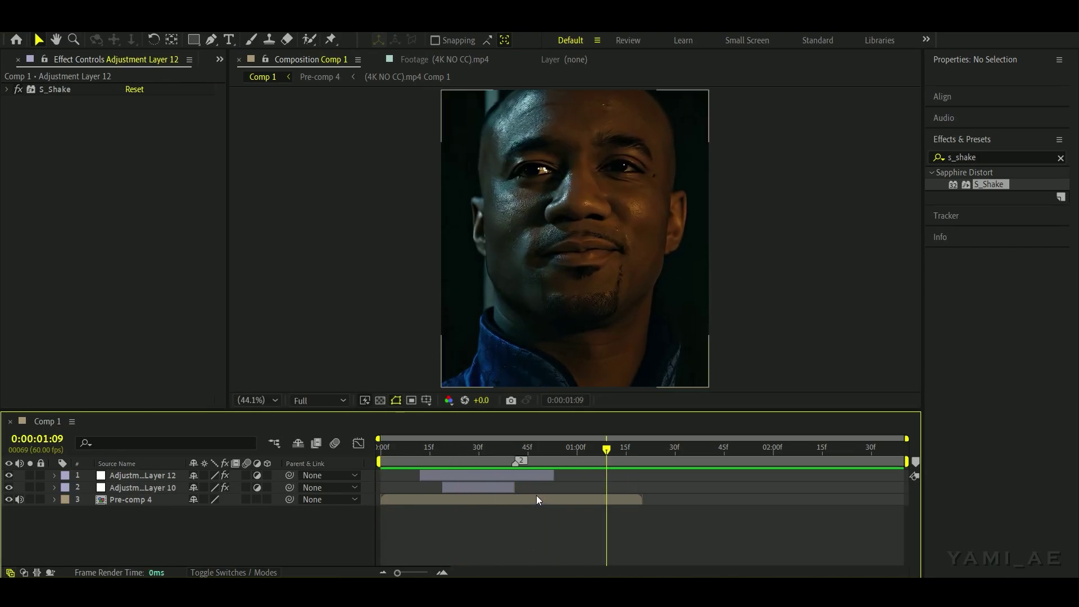
left_click(332, 399)
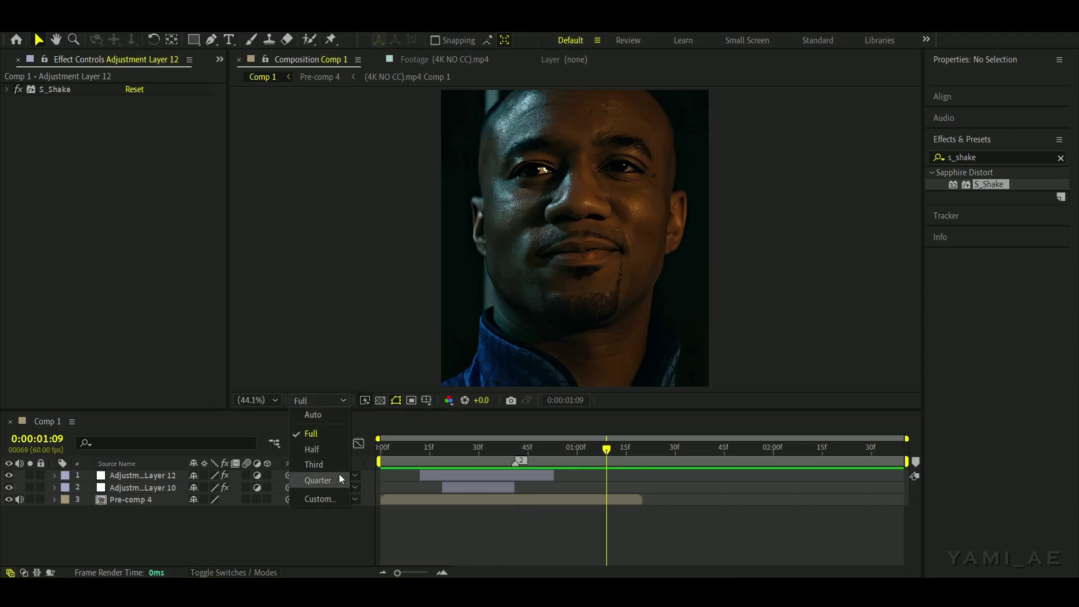
left_click(339, 477)
- With the playhead at frame 41, add a white (FFFFFF) 1080 × 1200 px solid above the other layers
left_click_drag(554, 451, 517, 476)
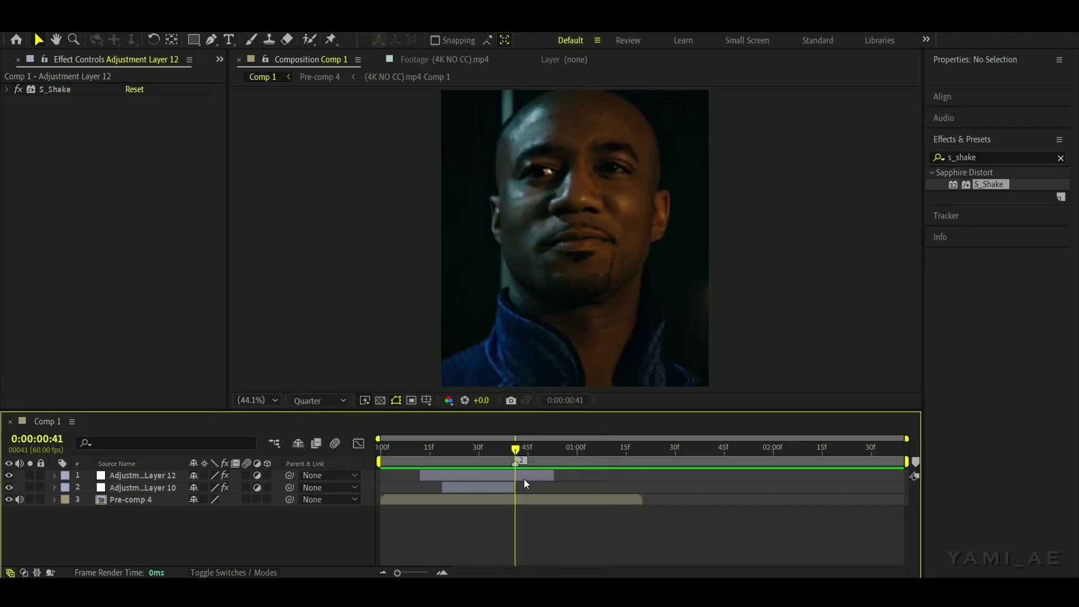
key("ctrl+y")
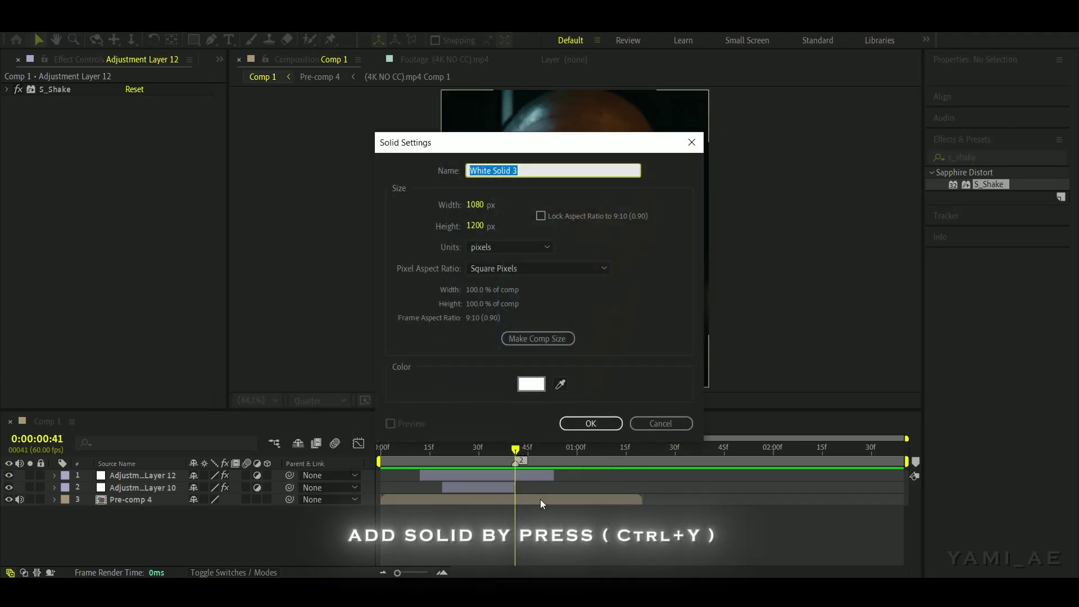
left_click(531, 384)
left_click(132, 294)
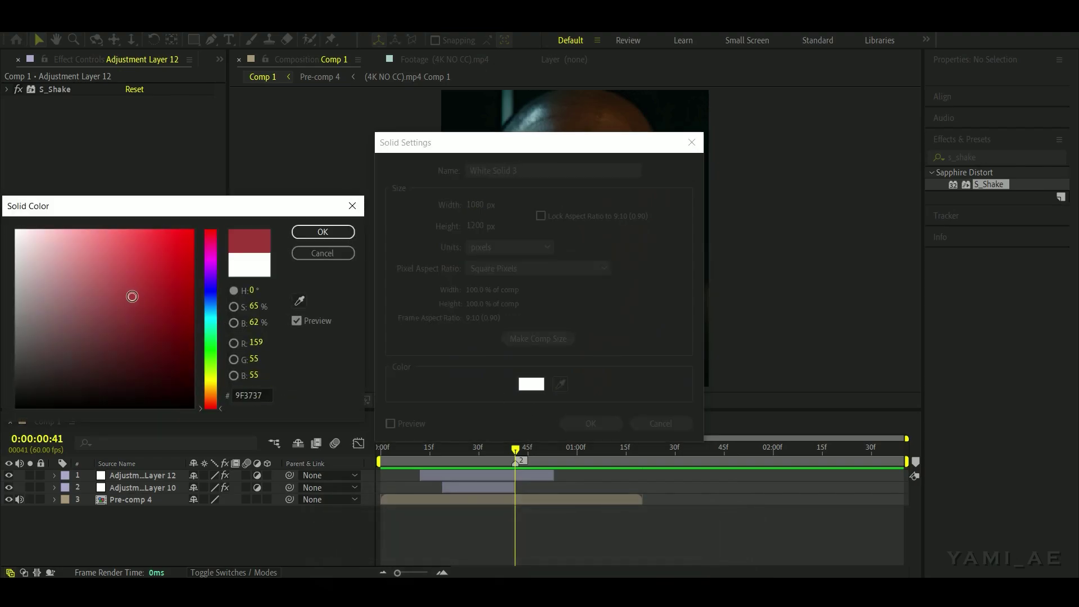
left_click(158, 243)
left_click_drag(159, 243, 11, 227)
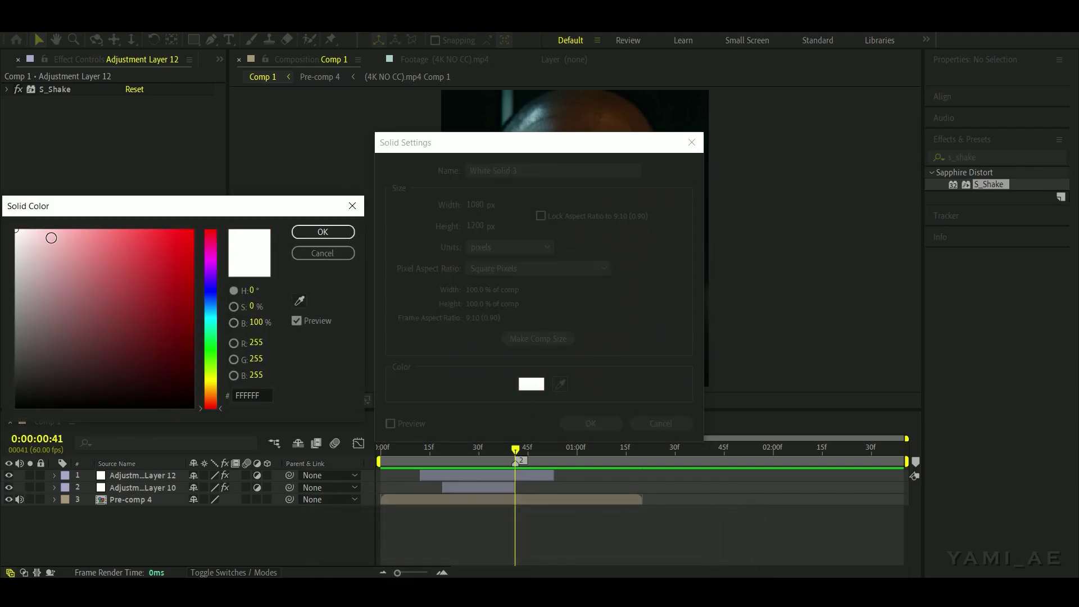
left_click(319, 240)
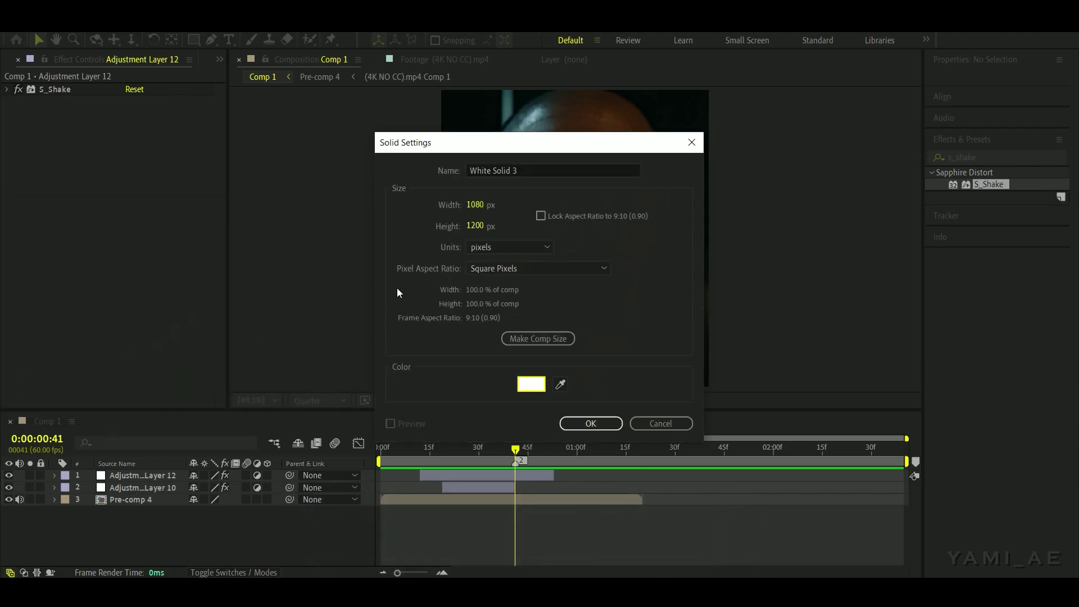
left_click(591, 423)
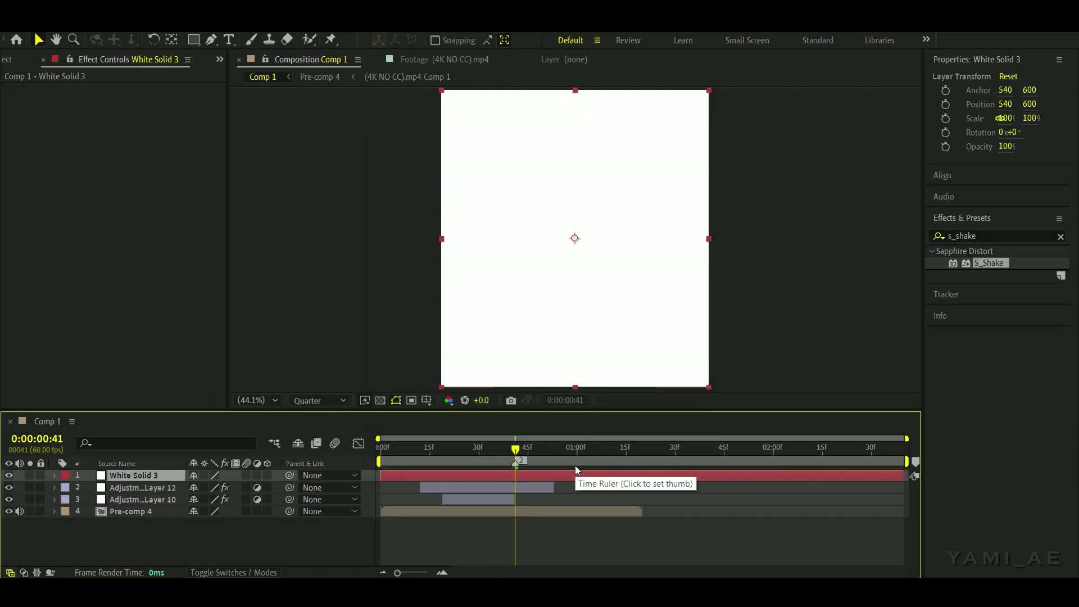
- Trim the white solid to span frames 41 to 53 by splitting it at both frames and deleting the outer pieces
key("ctrl+shift+d")
left_click(501, 487)
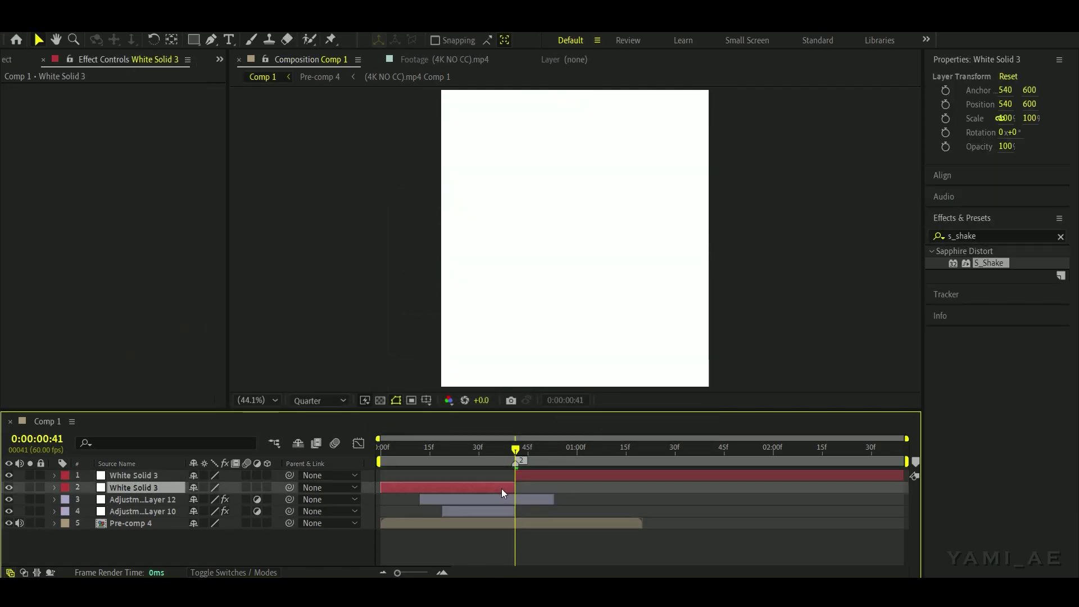
key("Delete")
left_click(494, 491)
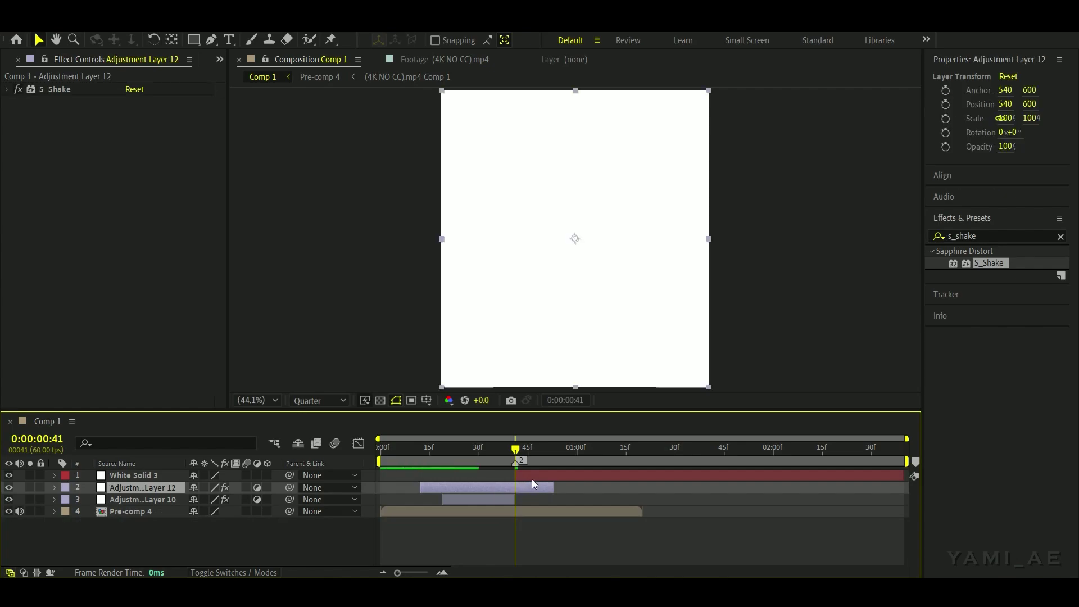
left_click(536, 474)
left_click_drag(538, 453, 556, 475)
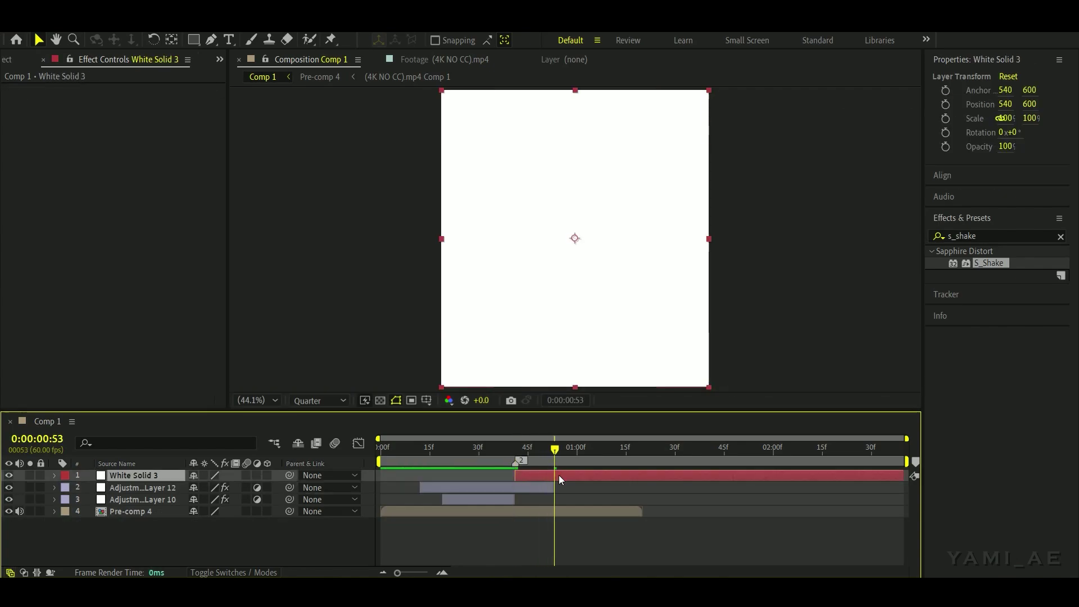
key("ctrl+shift+d")
key("Delete")
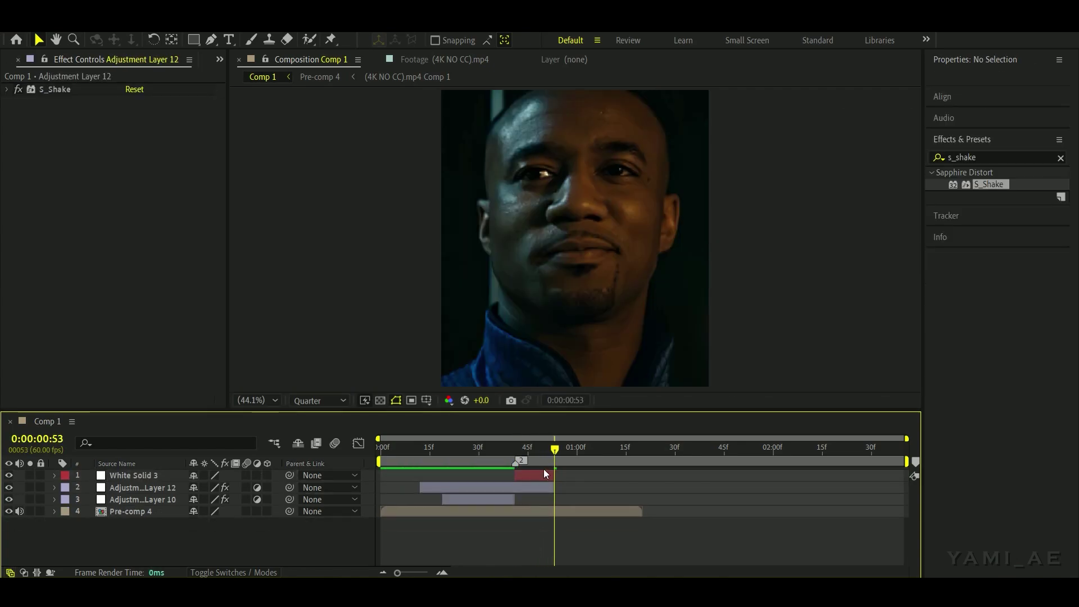
- Keyframe the white solid's opacity at 100% on frame 41 and 0% on frame 52
scroll(534, 495, "up", 3)
left_click(533, 476)
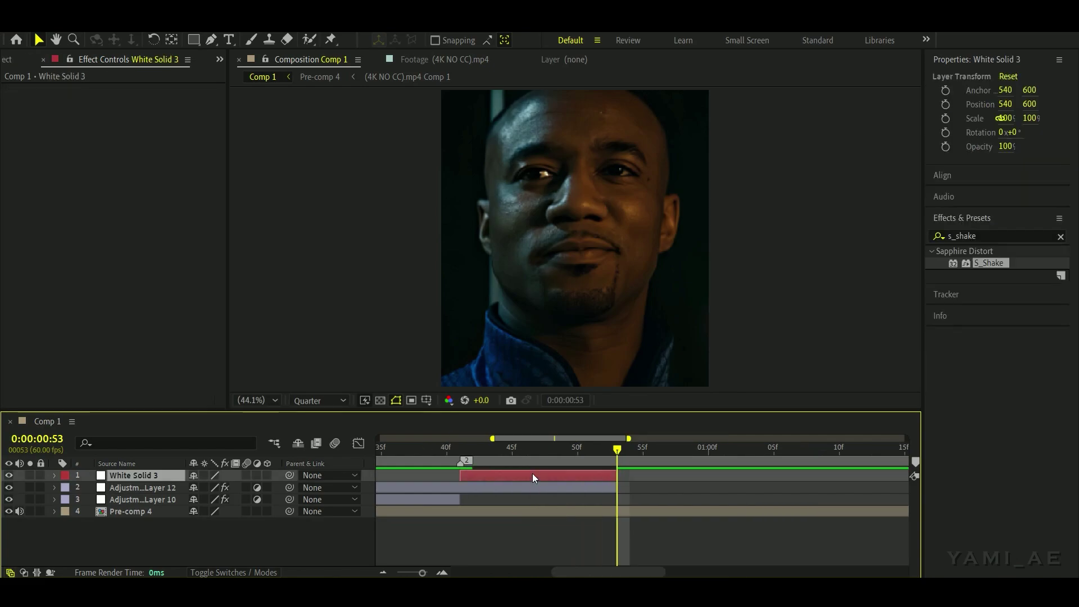
key("t")
left_click(460, 450)
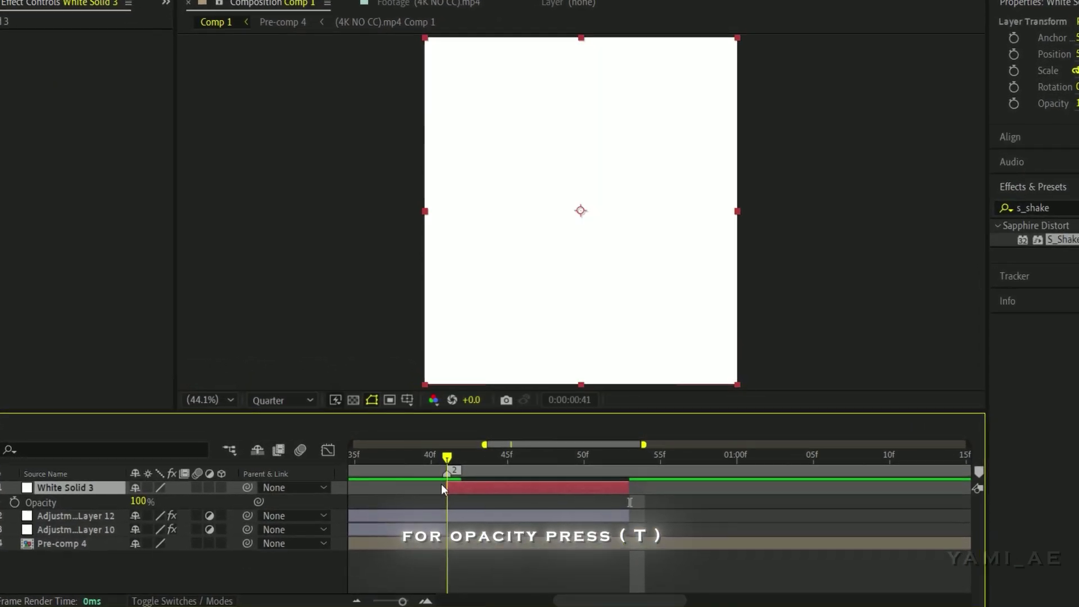
left_click(14, 502)
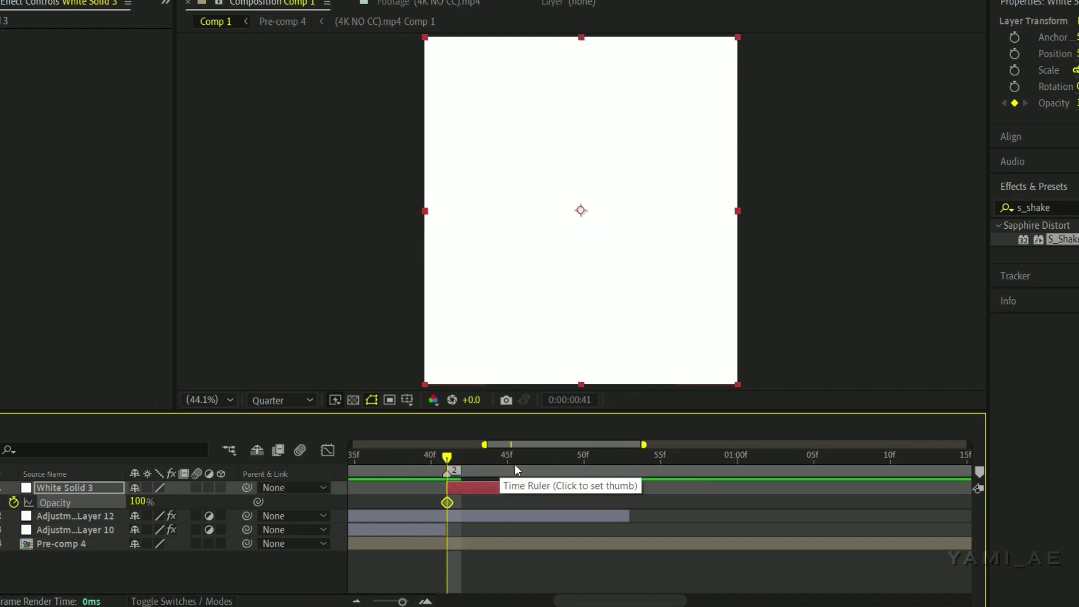
left_click(616, 479)
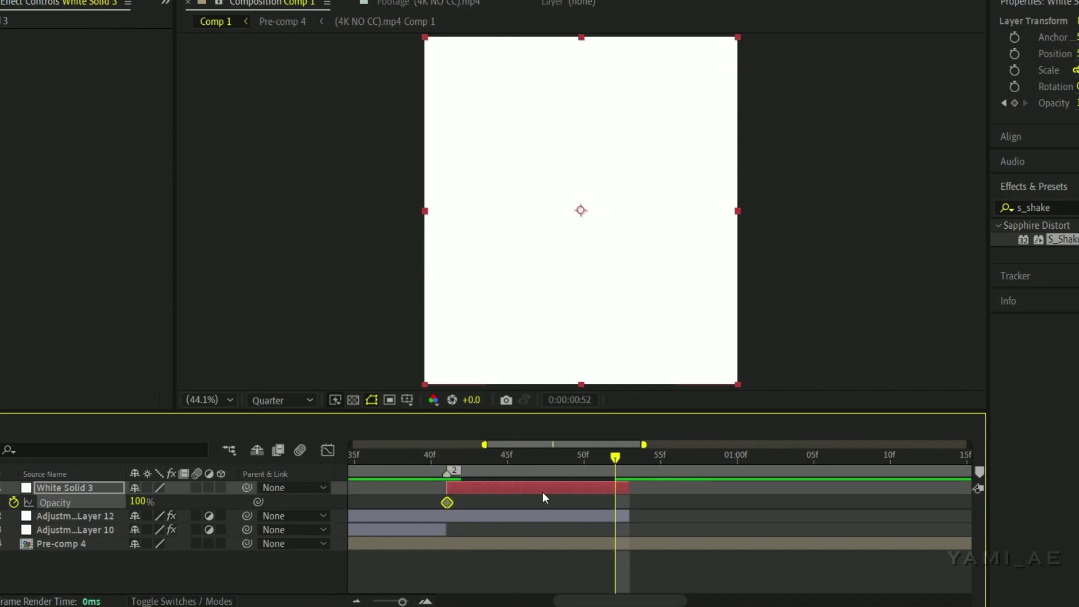
left_click(138, 501)
type("0")
key("Return")
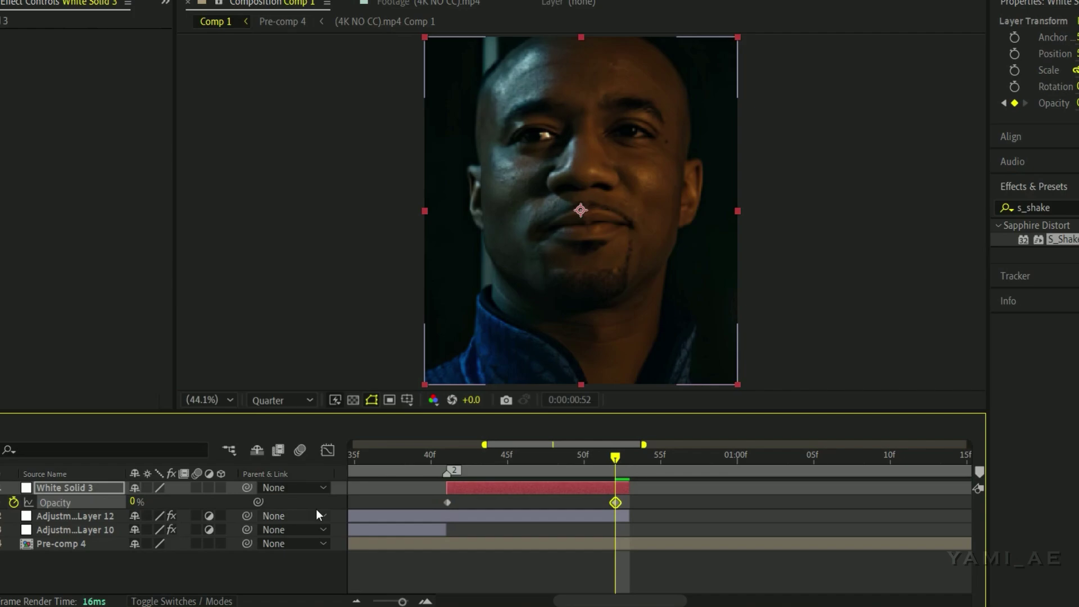
- Apply Easy Ease to both opacity keyframes and lengthen their handles toward the middle of the curve in the graph editor
left_click_drag(635, 502, 406, 515)
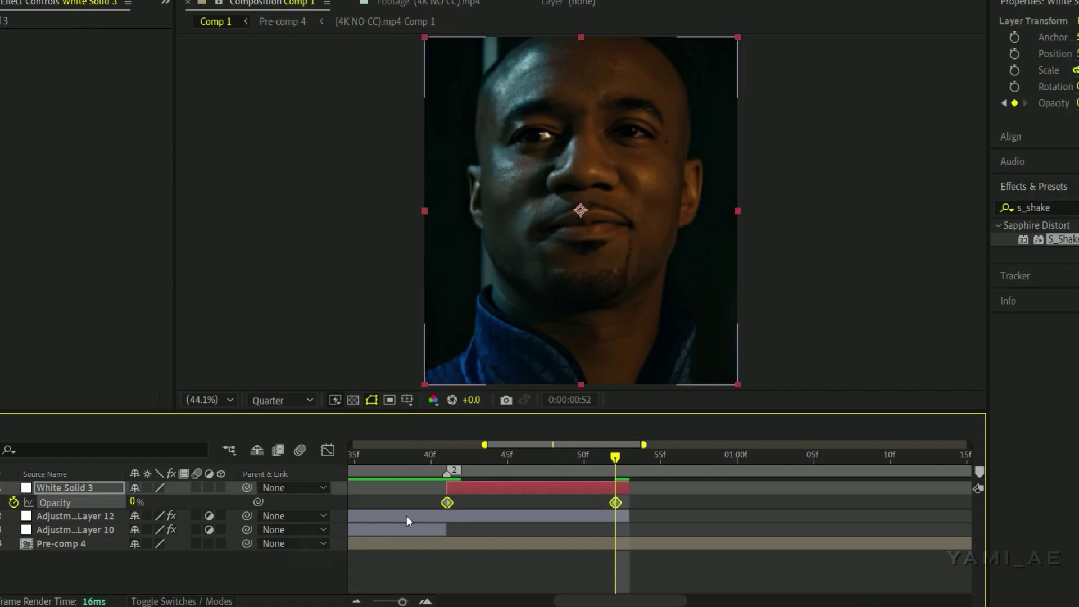
key("F9")
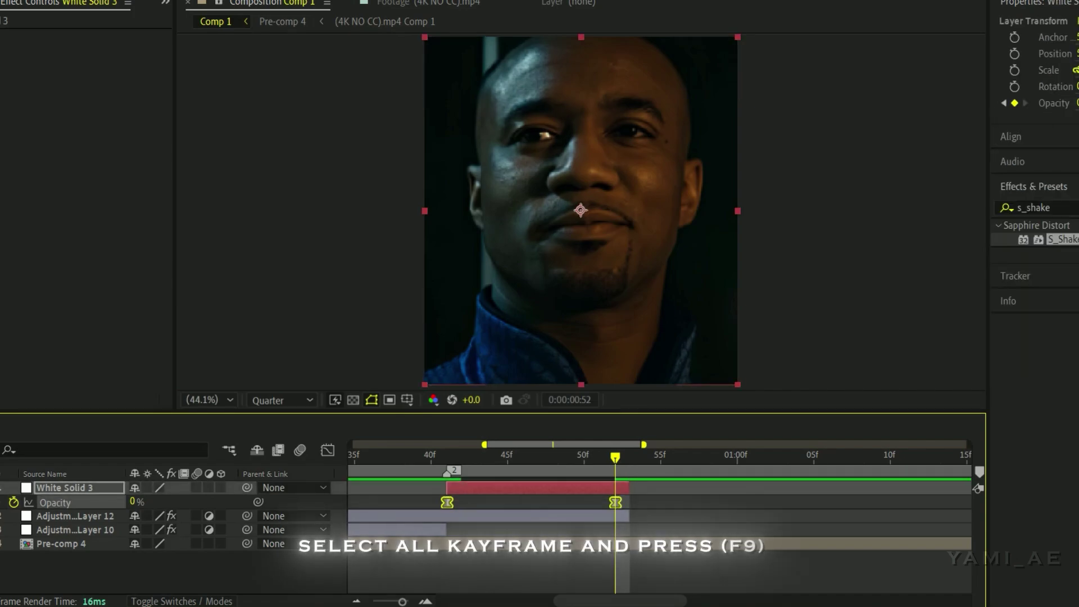
left_click(326, 450)
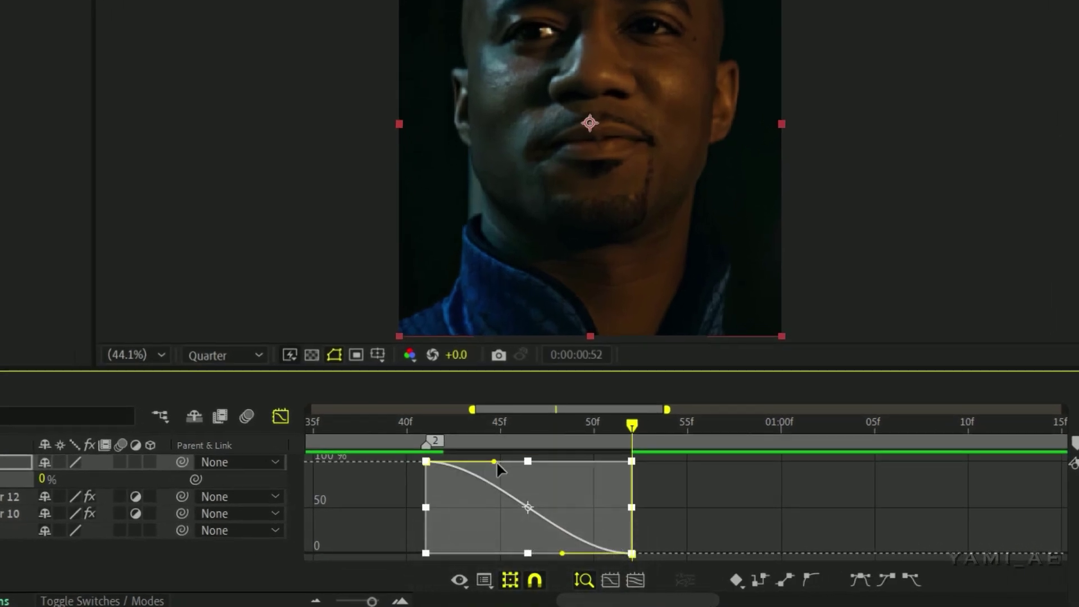
left_click_drag(496, 460, 526, 461)
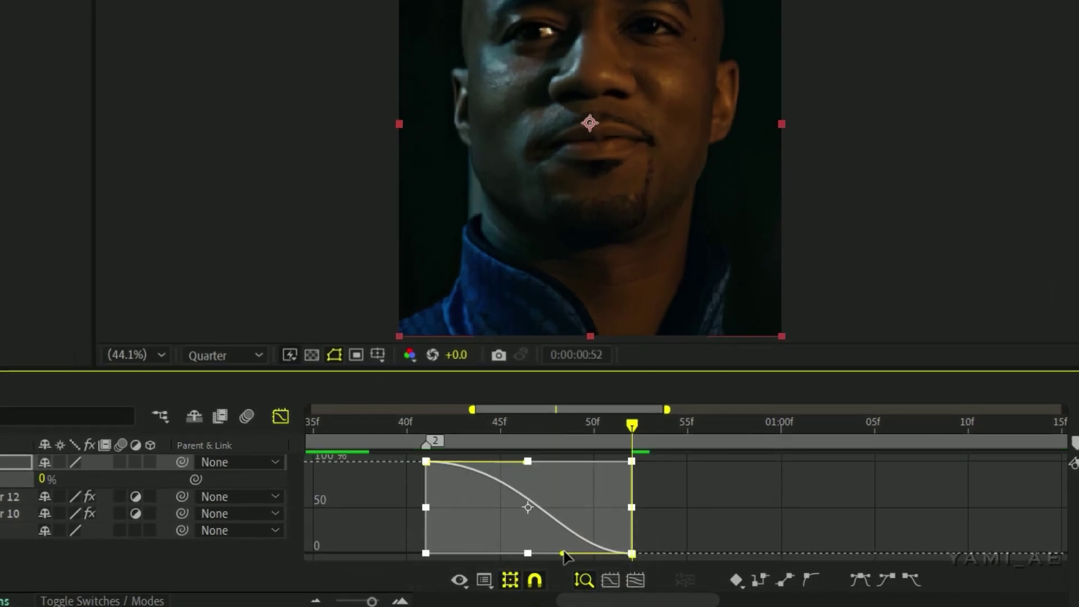
left_click_drag(562, 553, 535, 553)
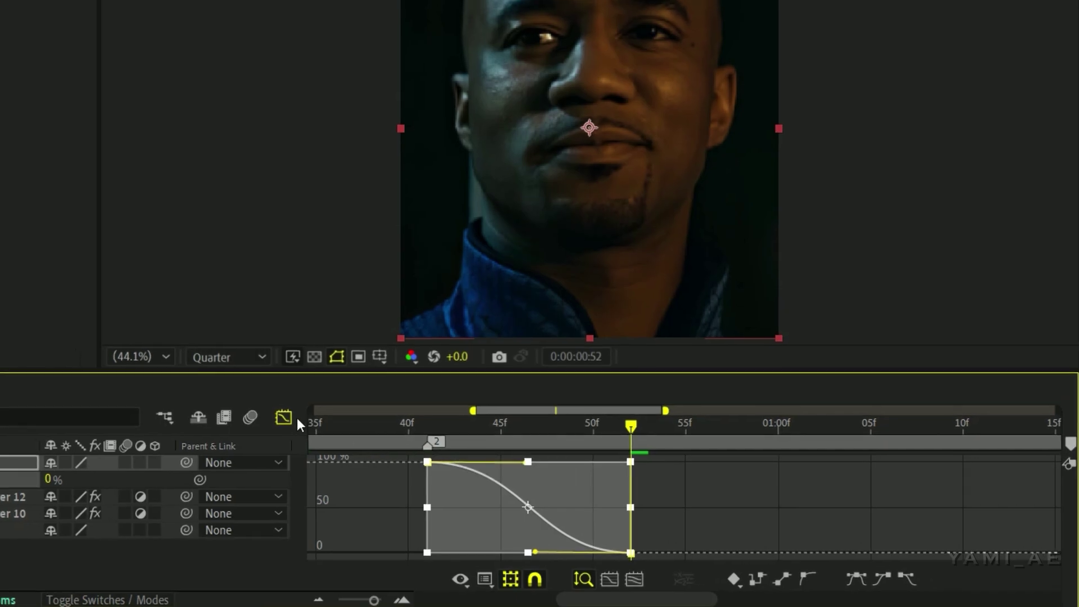
left_click(281, 416)
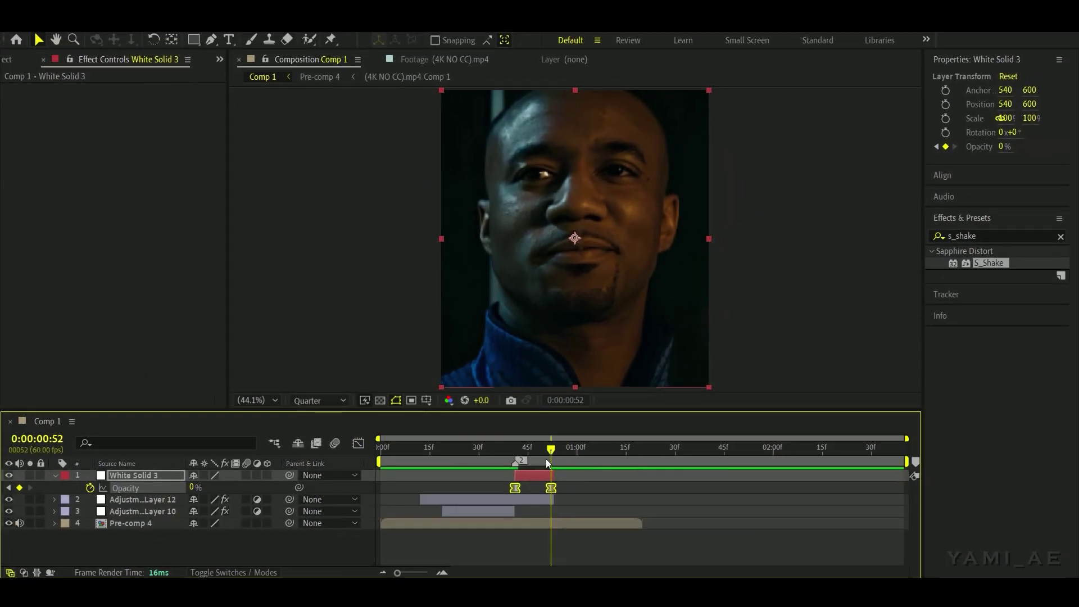
- Play the transition from near the start to check the white flash, and collapse the white solid's properties
left_click_drag(545, 459, 390, 459)
key("space")
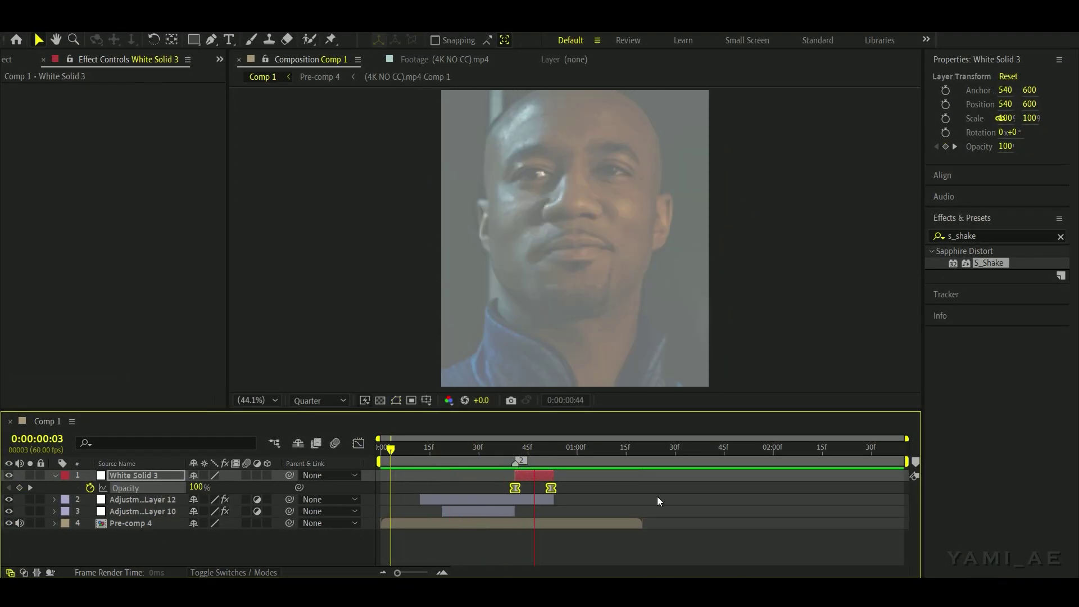
key("space")
left_click_drag(500, 455, 374, 466)
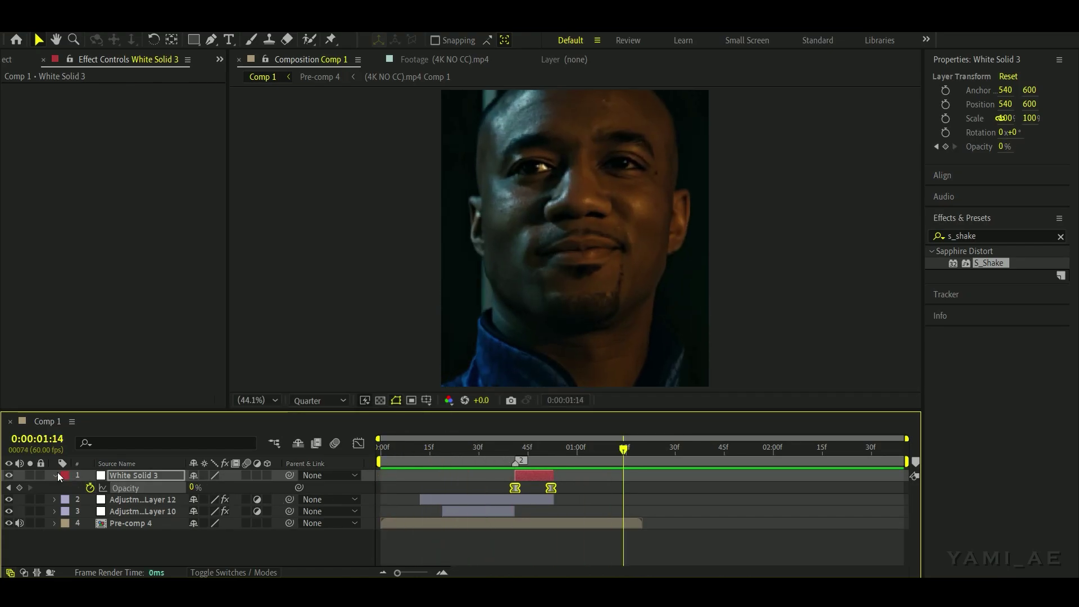
left_click(57, 476)
- Set the preview resolution to Full and play the transition from the first frame, with and without the color-grading adjustment layer
left_click(340, 401)
left_click(328, 429)
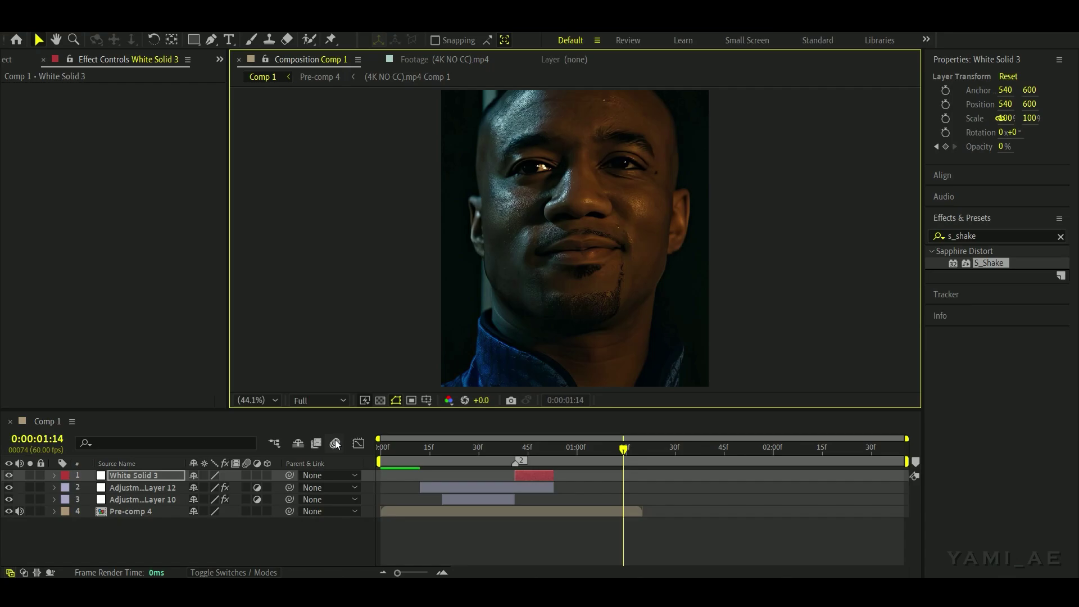
left_click_drag(477, 453, 377, 467)
key("space")
key("space")
key("space")
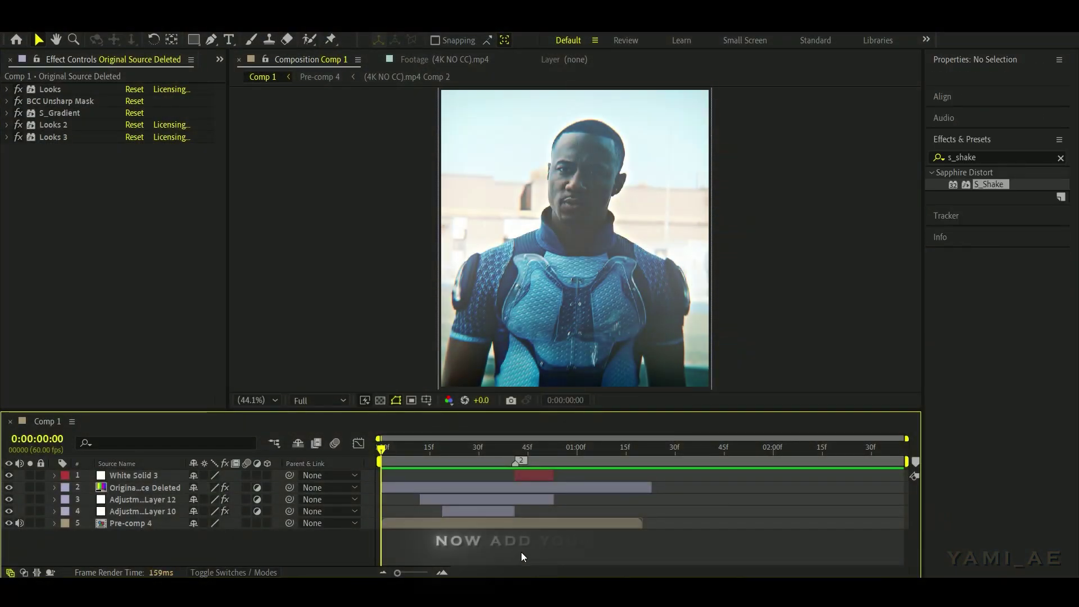
key("space")
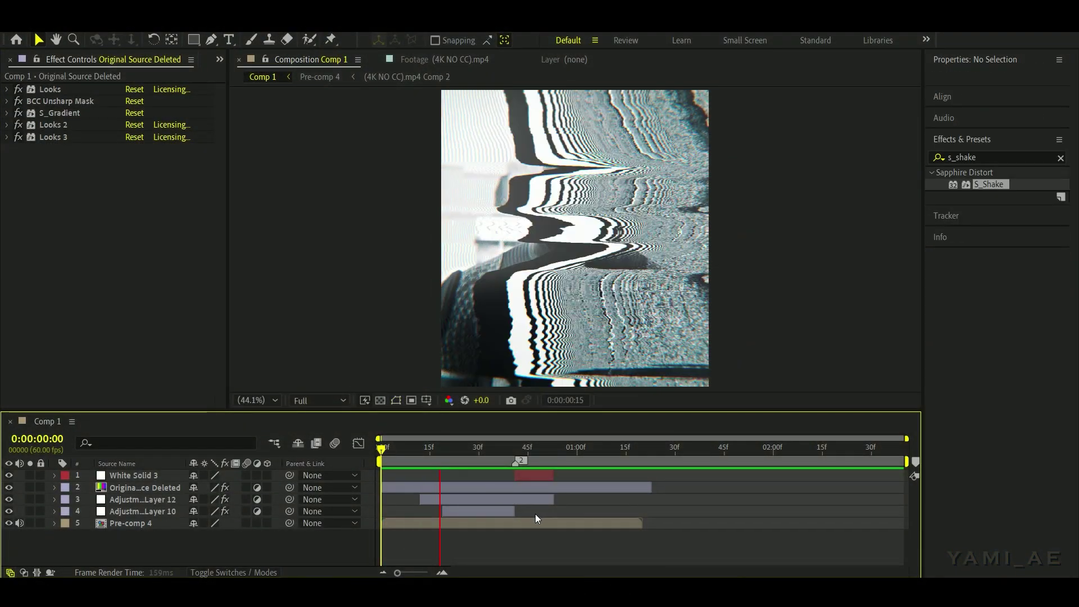